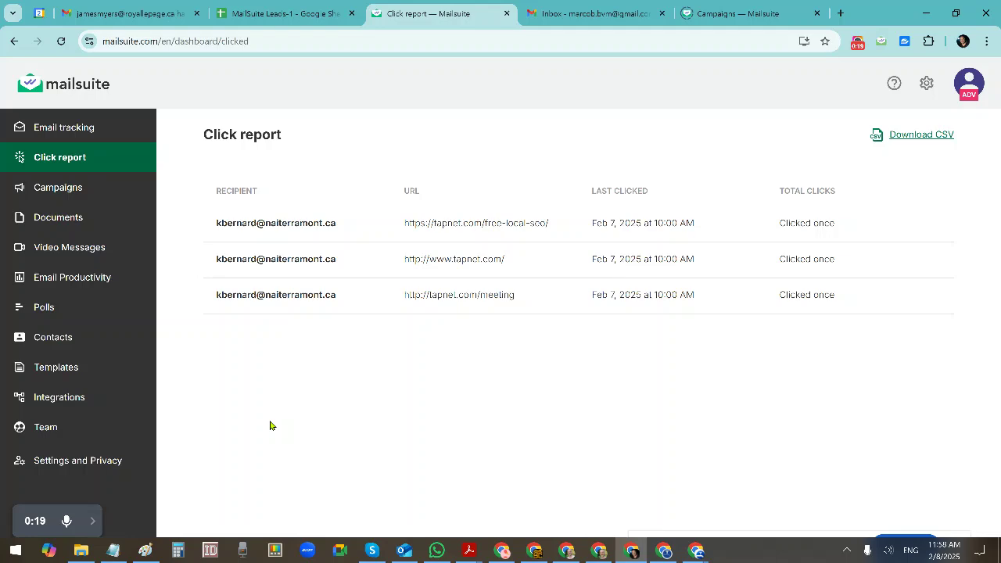
- Switch to Gmail and list the notifications under the MailSuite-Read-Recorded label
left_click(120, 19)
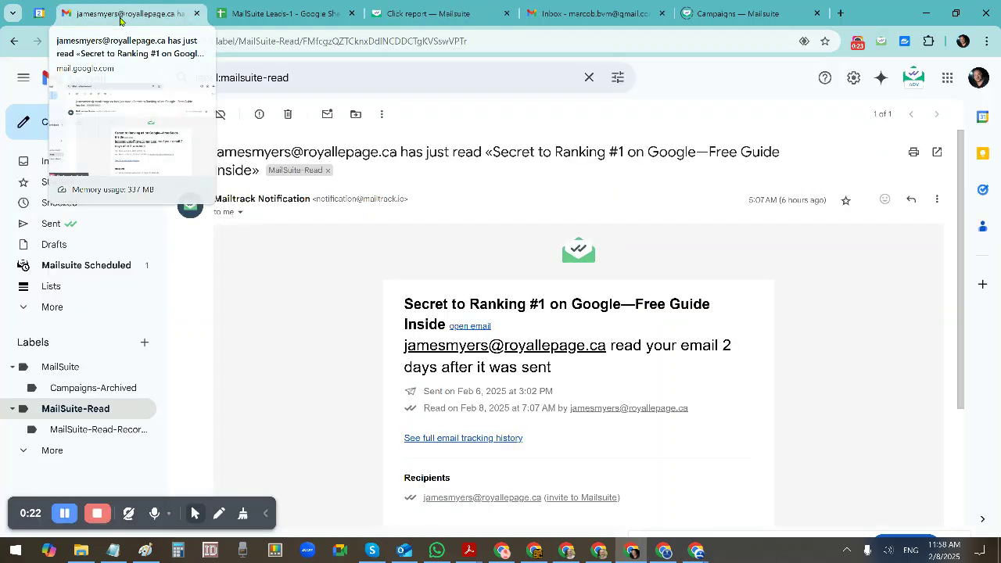
left_click(184, 116)
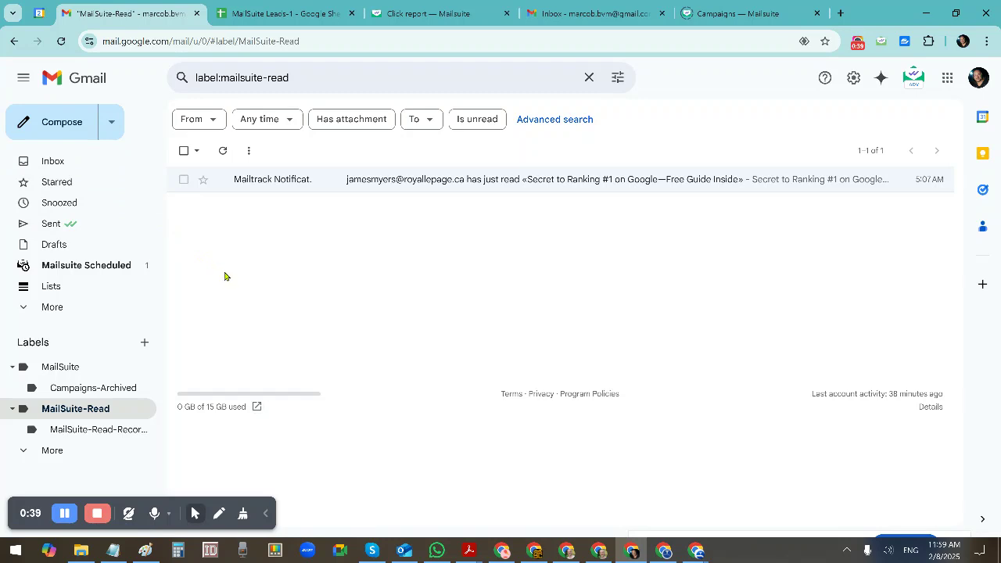
left_click(265, 515)
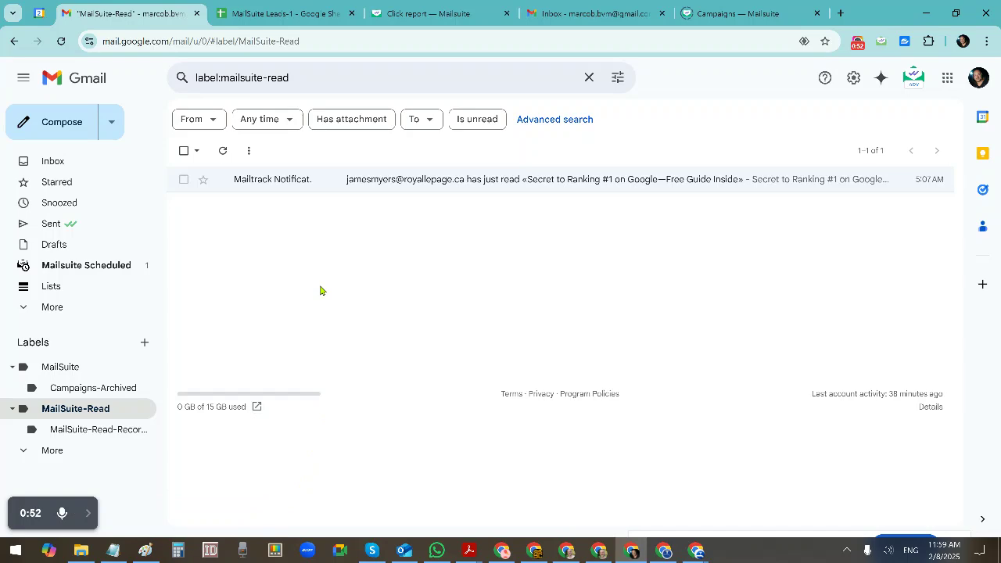
left_click(116, 433)
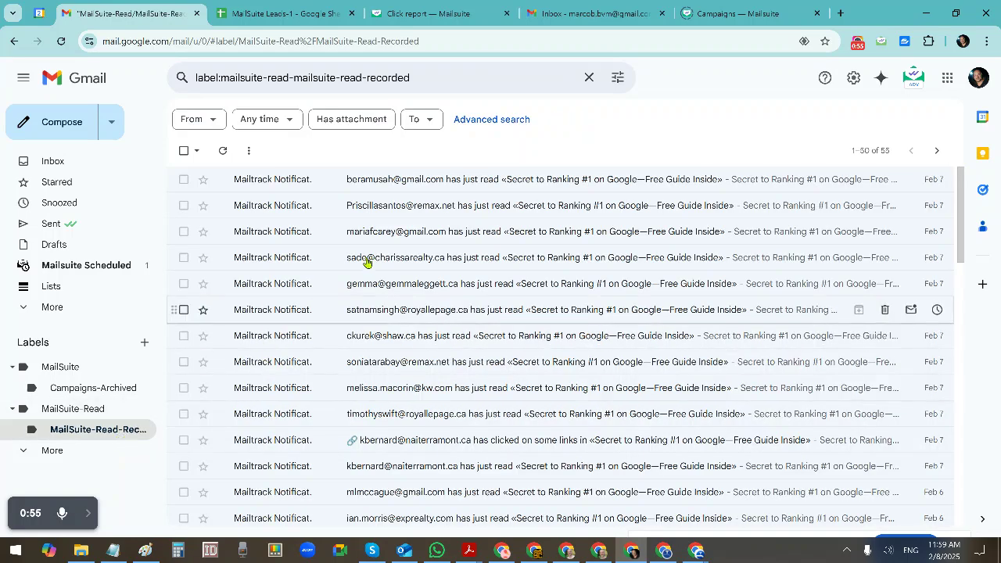
- Open the newest read notification in the list and copy the recipient's email address from its body
left_click(467, 184)
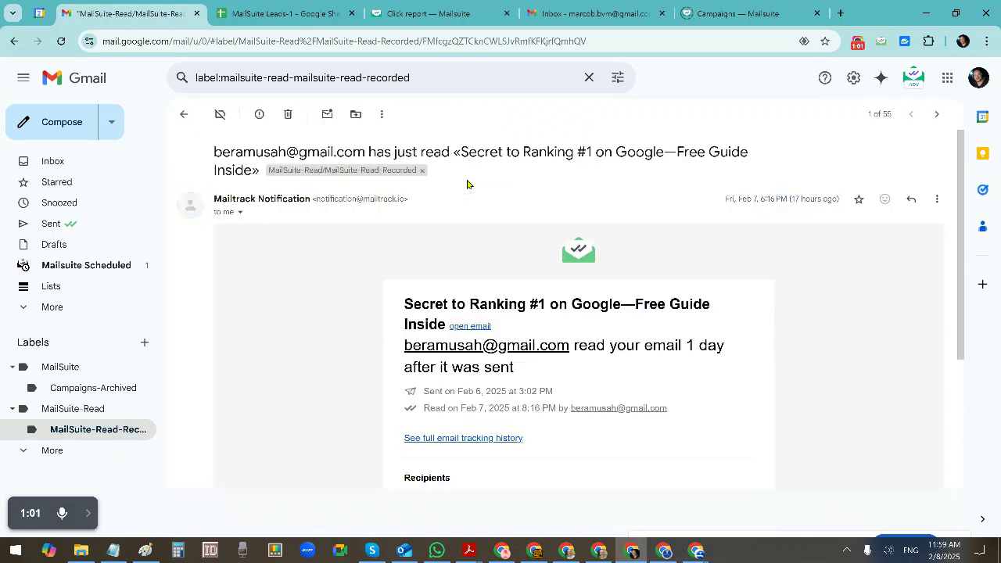
right_click(418, 349)
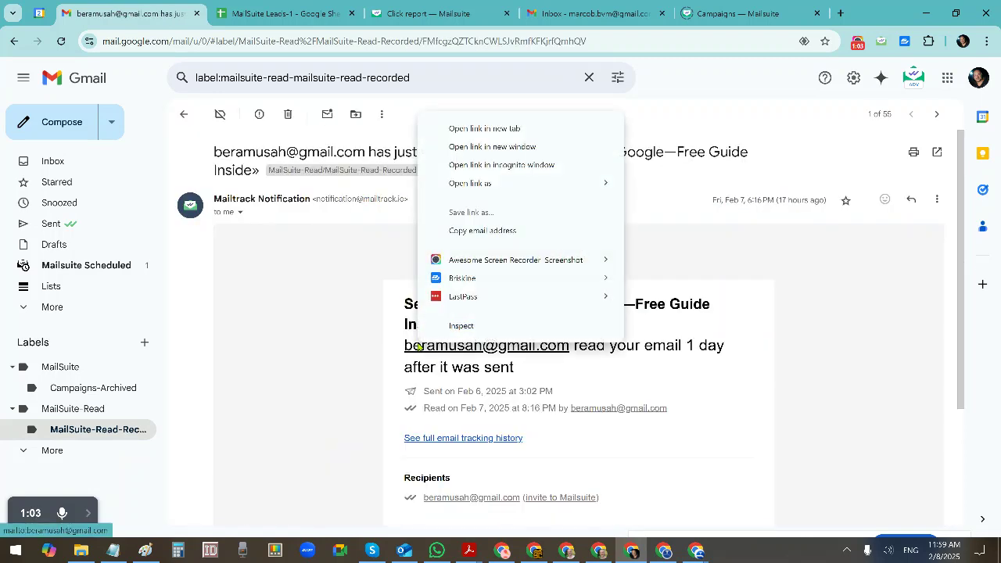
left_click(454, 232)
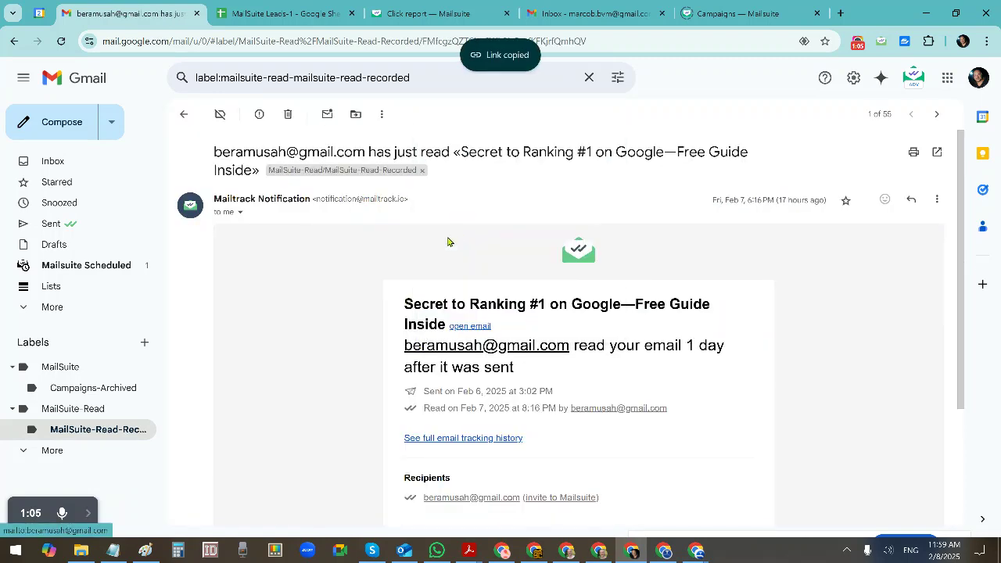
- Switch to the MailSuite Leads-1 spreadsheet, show the Sending sheet and dismiss the old search
left_click(266, 13)
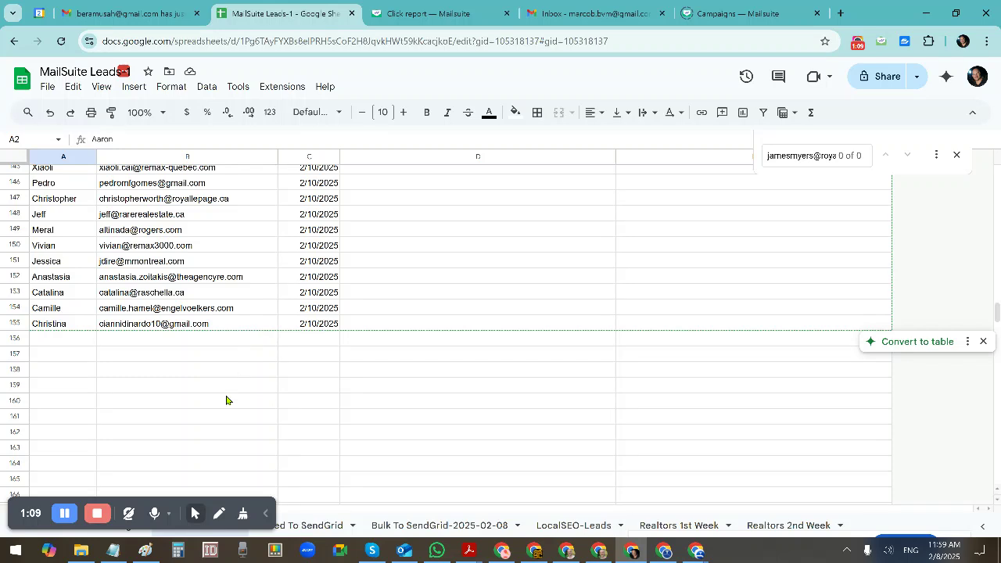
left_click(266, 513)
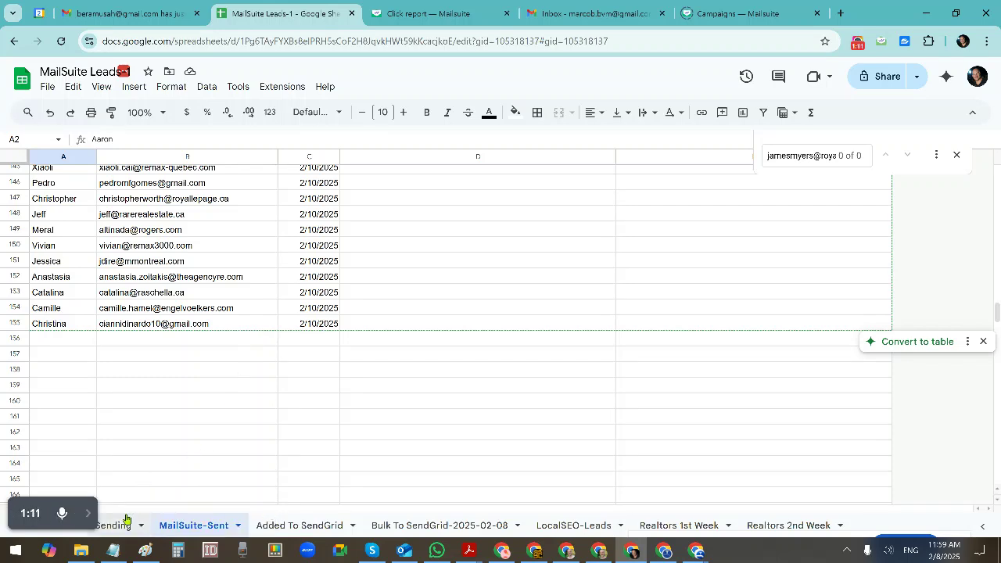
left_click_drag(31, 492, 30, 457)
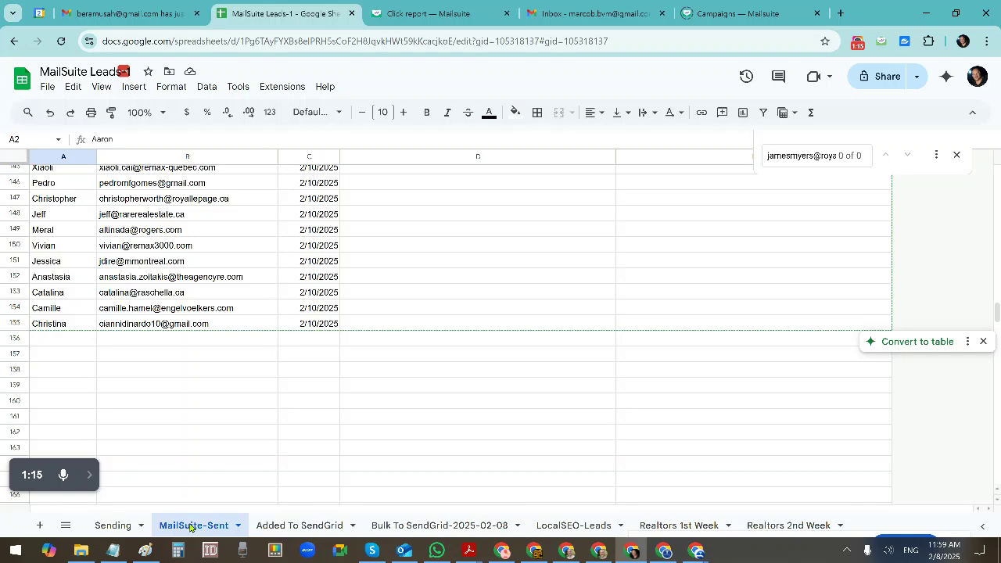
left_click(110, 524)
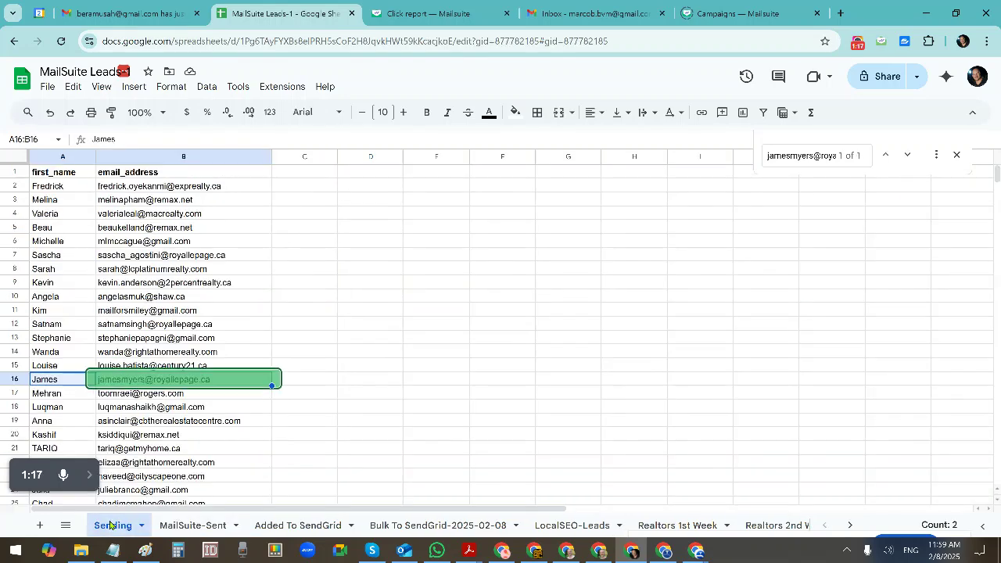
left_click(70, 190)
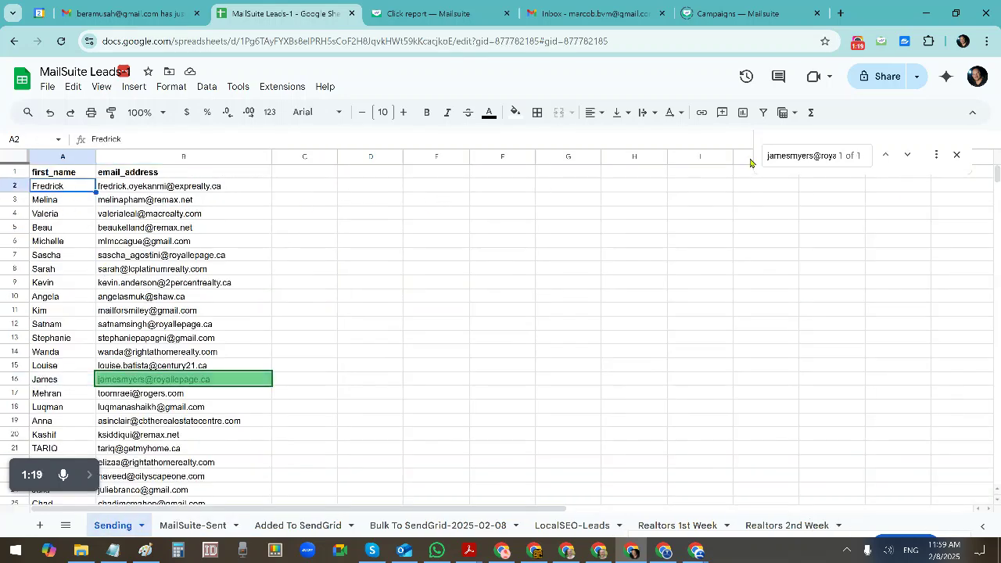
left_click(956, 154)
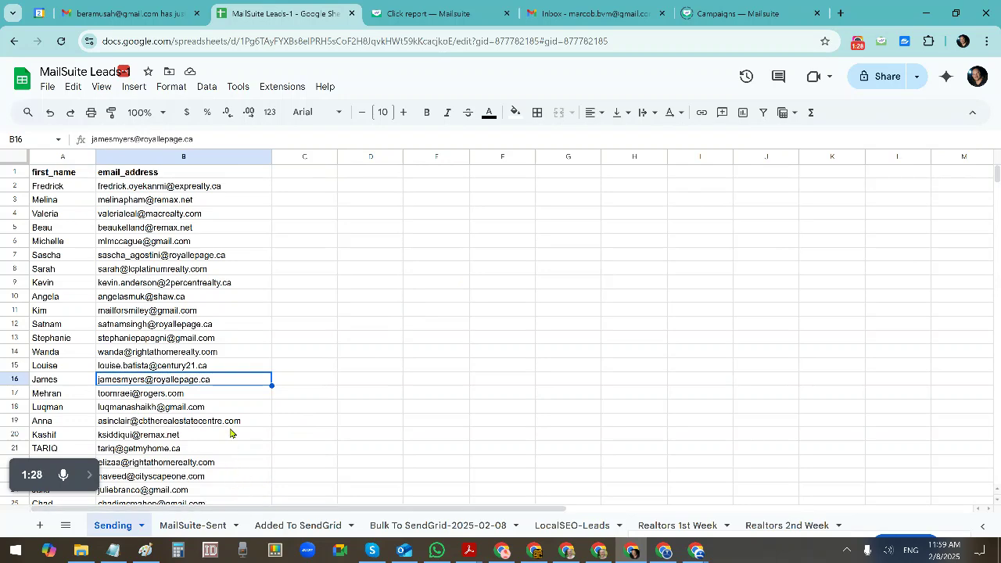
- Search the Sending sheet for the copied email address and select the matching contact's first name and email cells
key("ctrl+f")
key("ctrl+v")
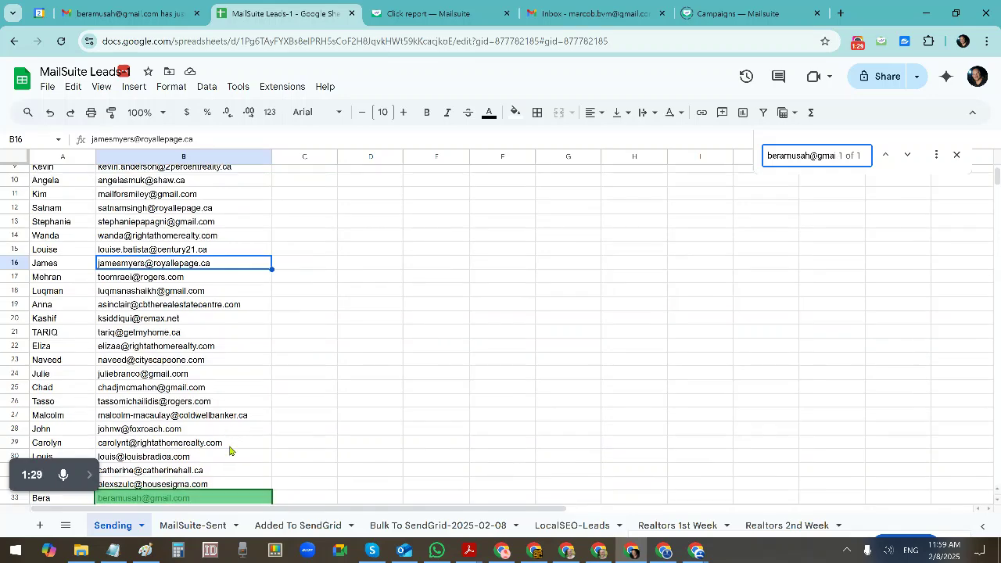
left_click_drag(70, 415, 137, 413)
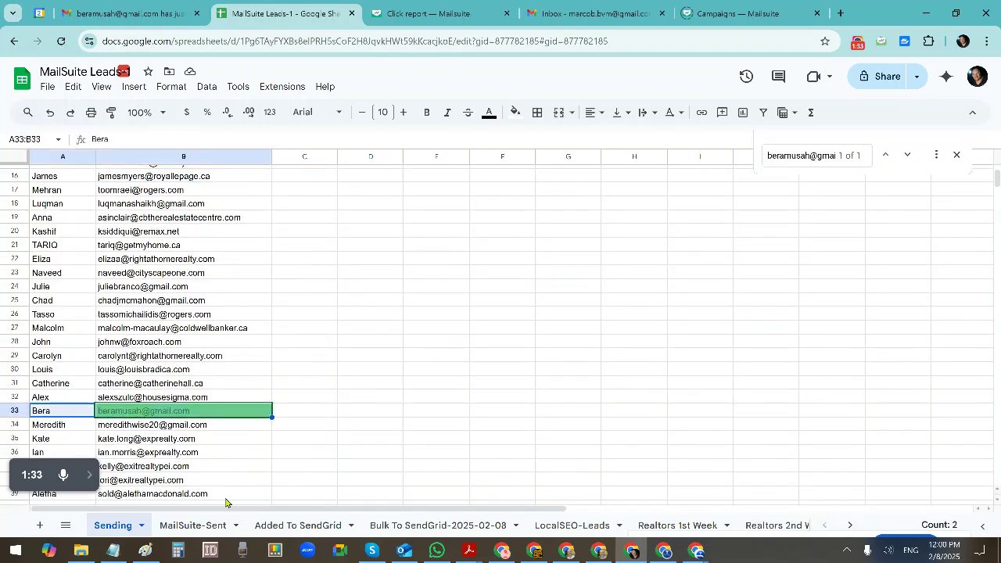
left_click(957, 157)
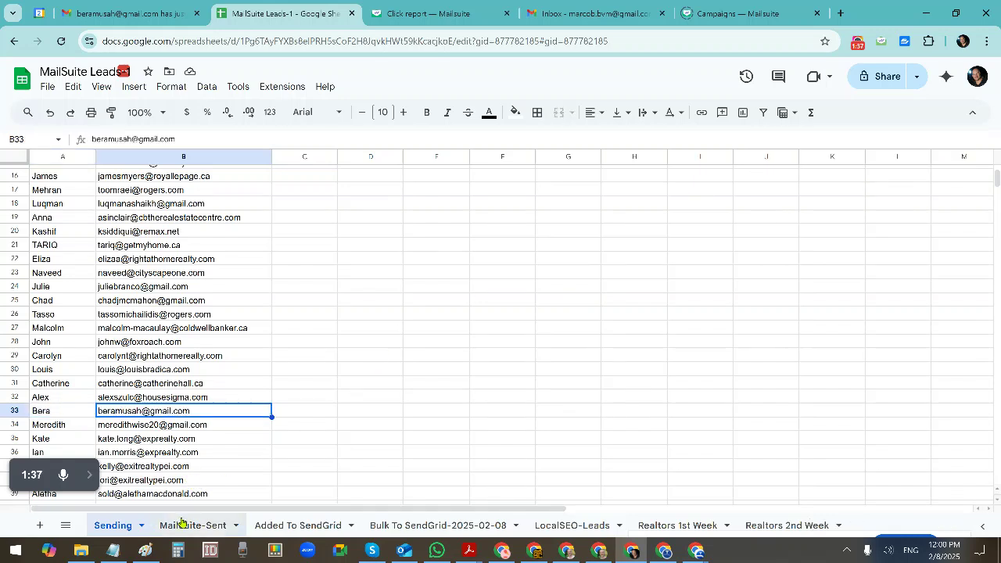
- Search the Added To SendGrid sheet for the copied email address and check the contact's entry against the surrounding rows
left_click(287, 526)
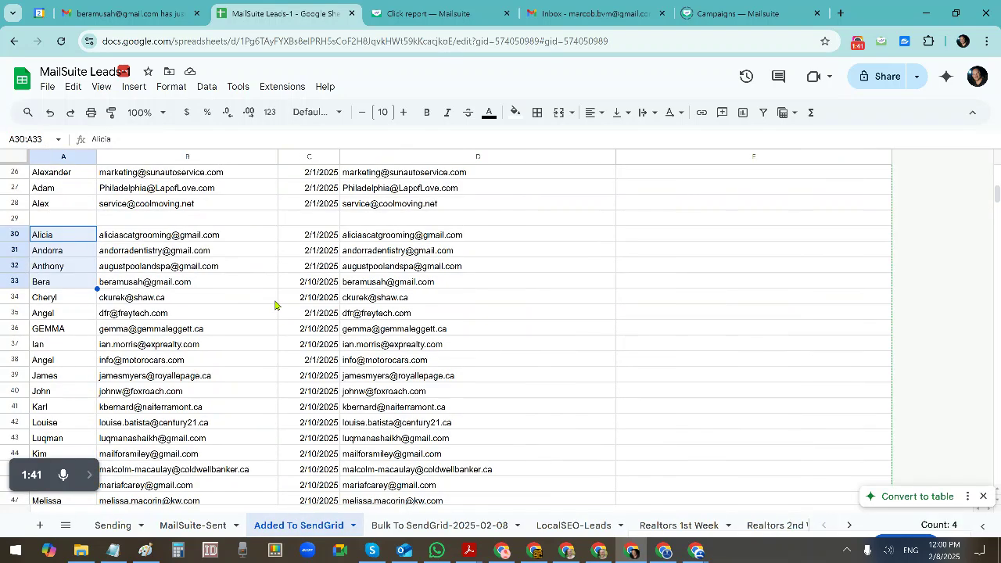
scroll(275, 305, "down", 7)
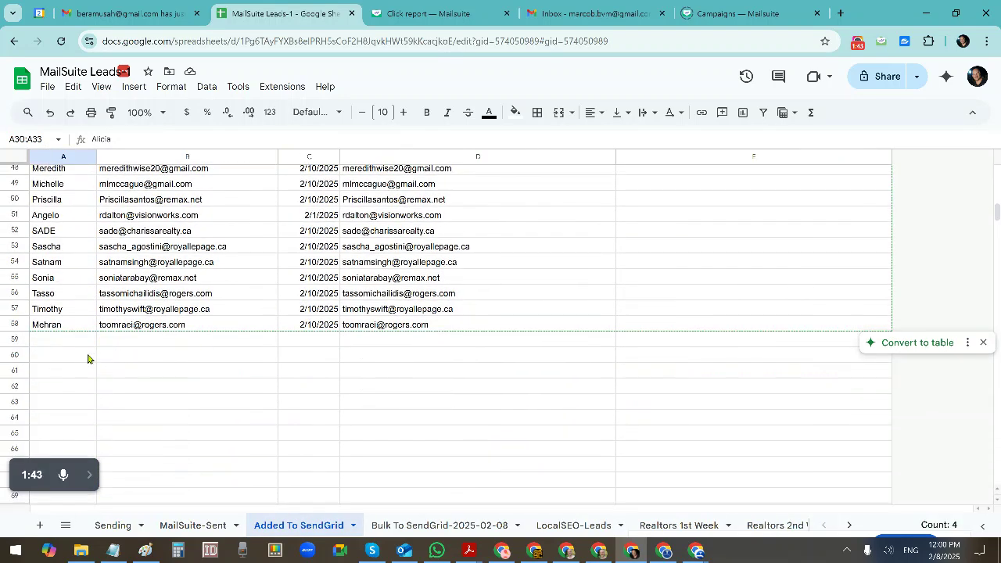
scroll(232, 352, "up", 9)
key("ctrl+f")
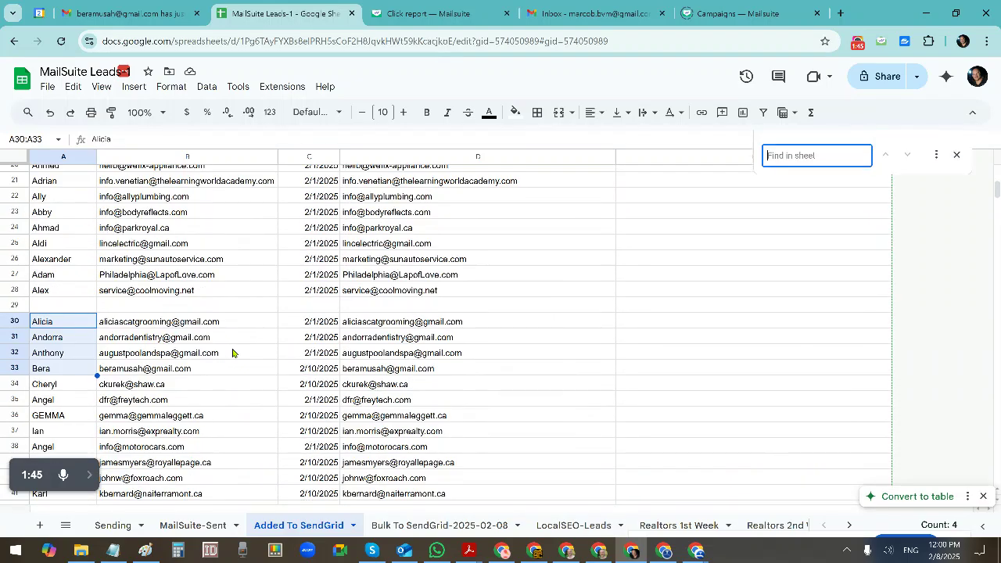
key("ctrl+v")
left_click(396, 373)
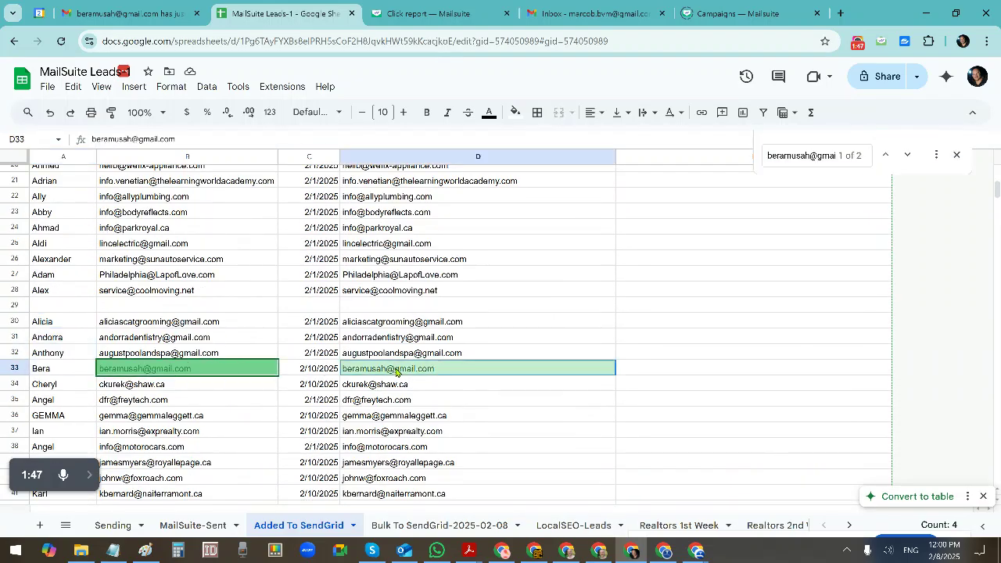
scroll(367, 367, "down", 4)
scroll(368, 367, "up", 4)
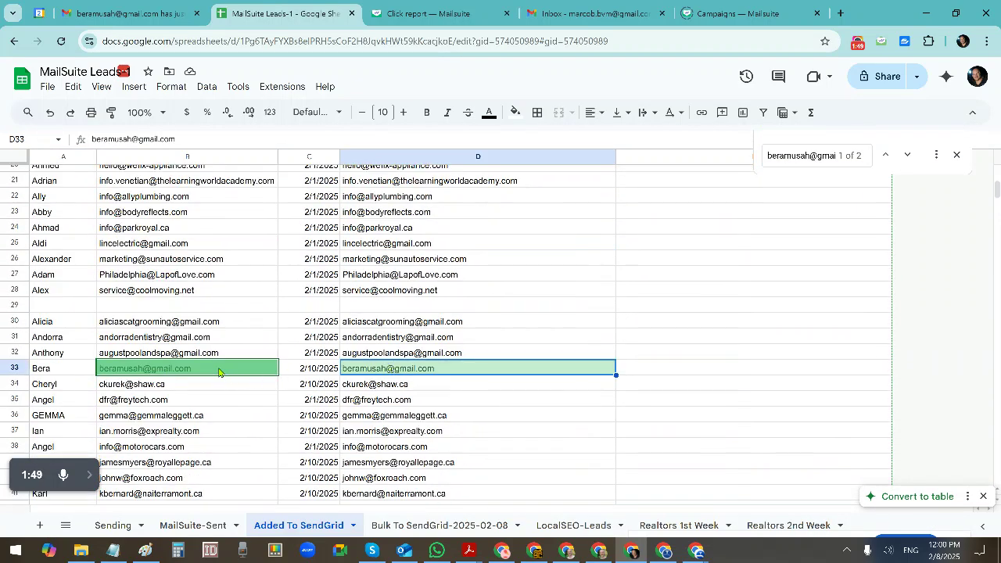
scroll(220, 368, "down", 4)
scroll(231, 295, "up", 4)
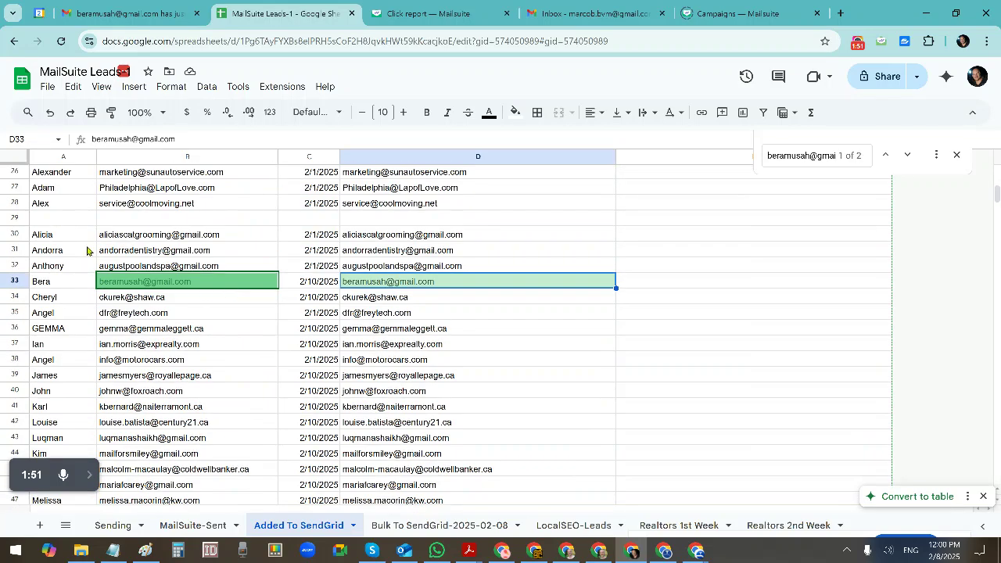
- Select the names and email addresses in A30:B58 on the Added To SendGrid sheet and review them
left_click_drag(46, 228, 169, 324)
scroll(157, 442, "down", 4)
scroll(160, 438, "down", 5)
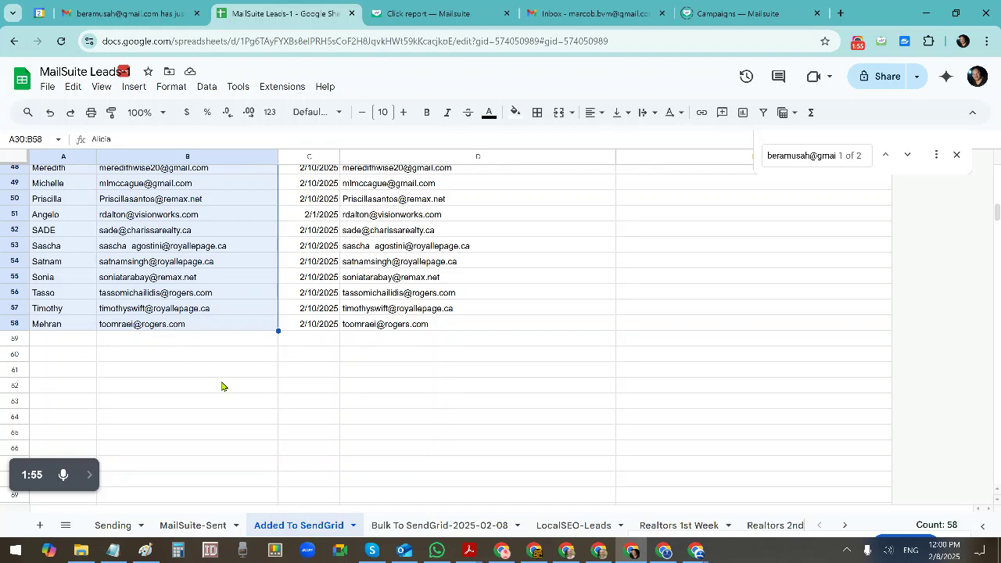
left_click(408, 527)
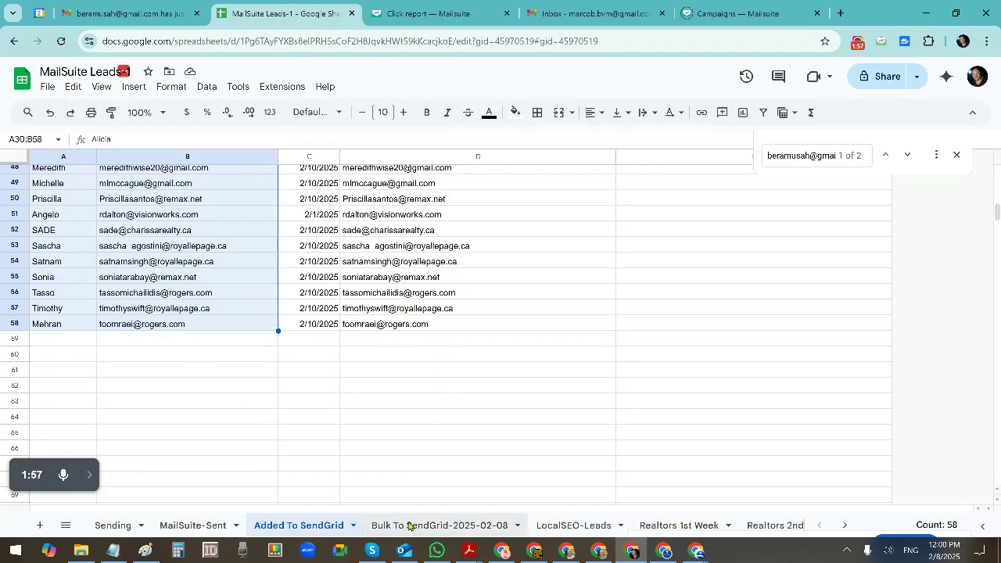
left_click(316, 530)
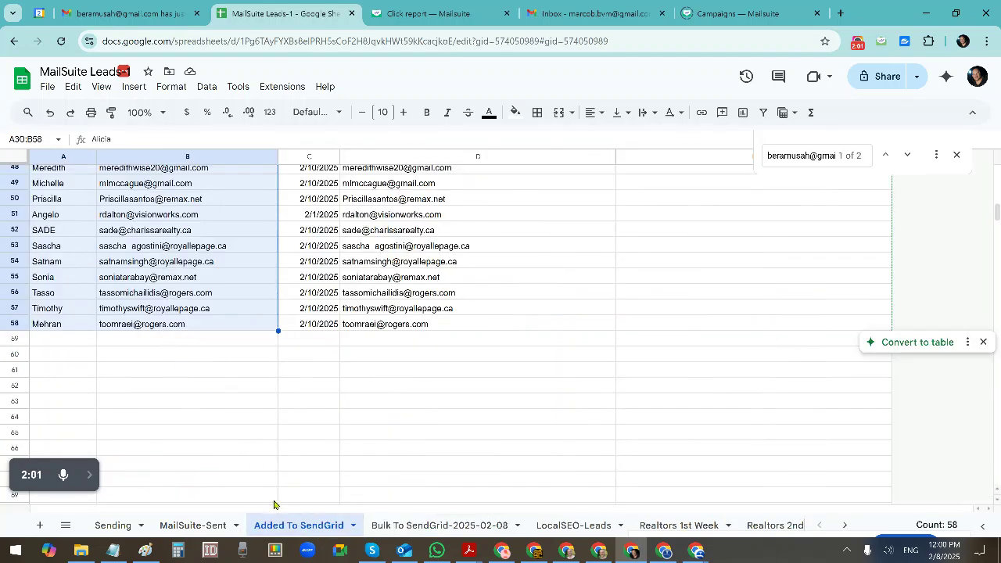
scroll(231, 359, "up", 4)
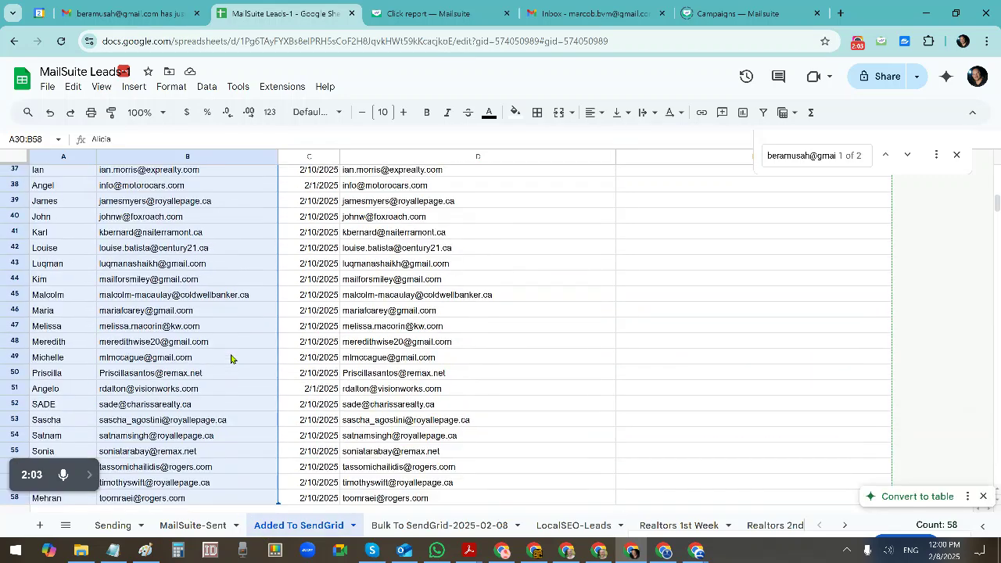
scroll(230, 359, "down", 2)
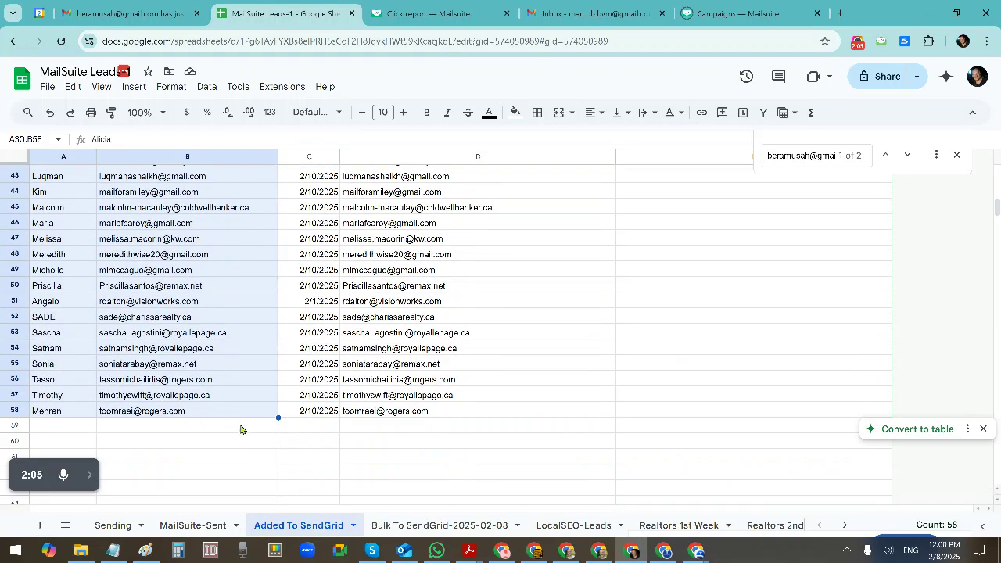
- Show the Bulk To SendGrid-2025-02-08 sheet, select its header cells A1:L1 and dismiss the search
left_click(401, 529)
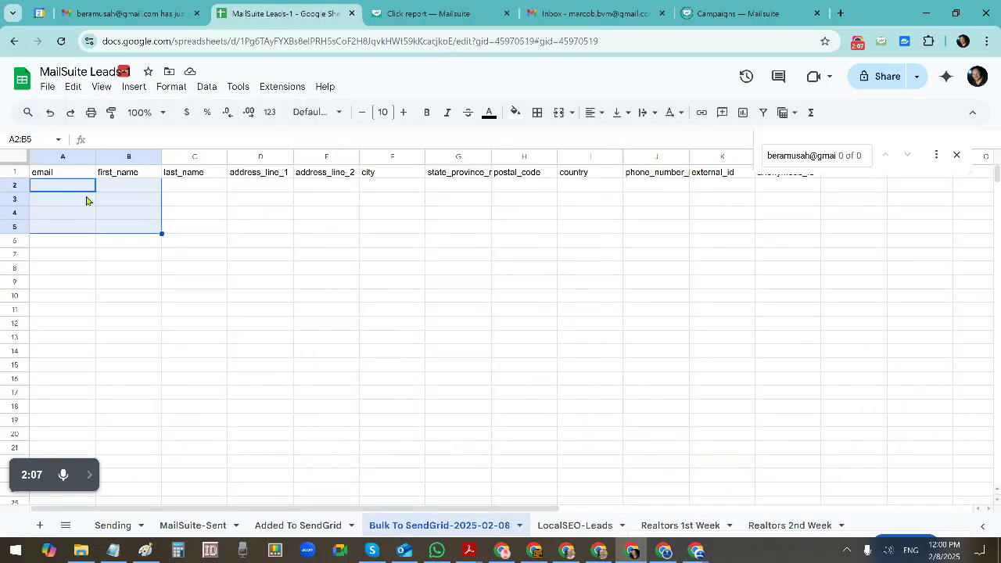
left_click(78, 190)
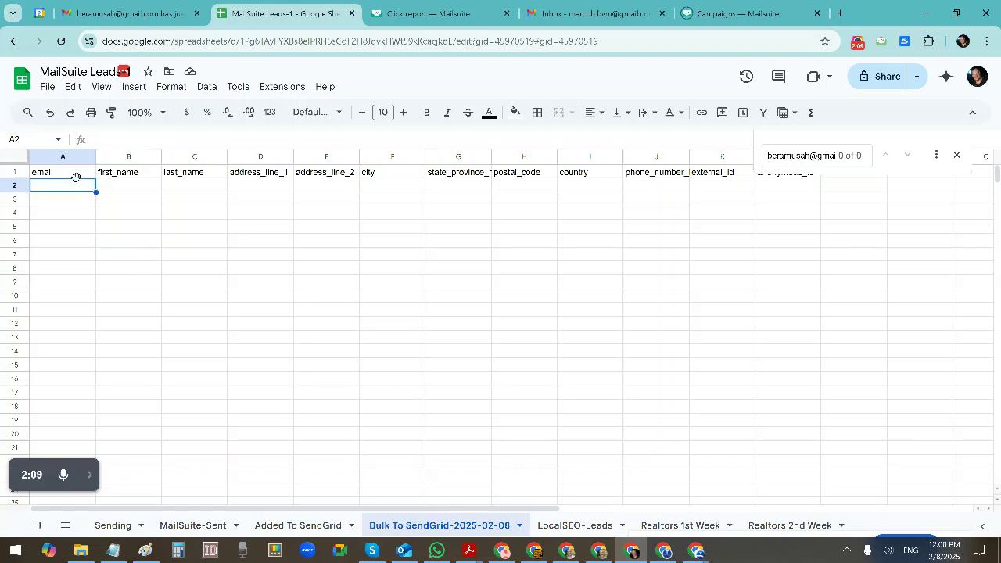
left_click_drag(71, 174, 821, 174)
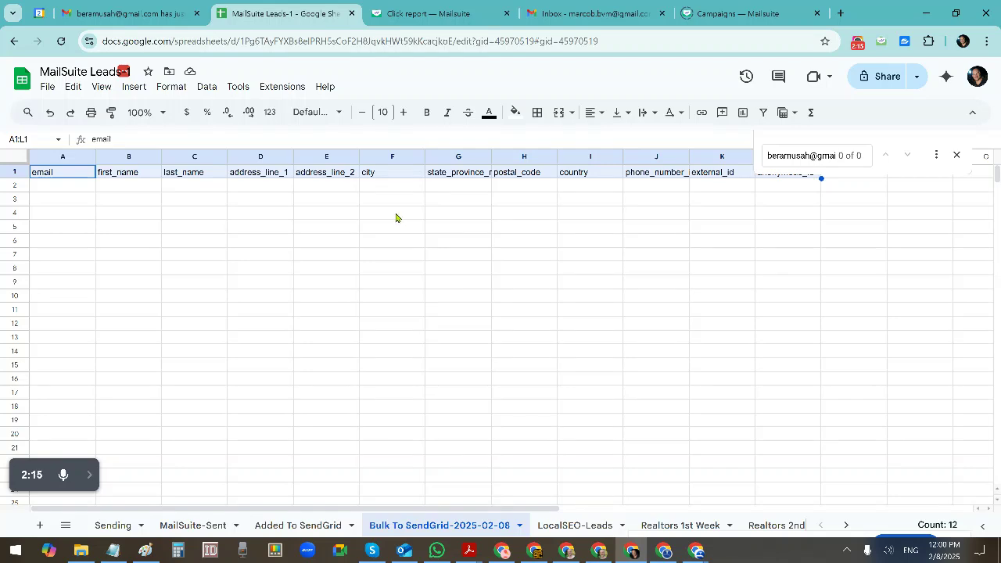
left_click(957, 155)
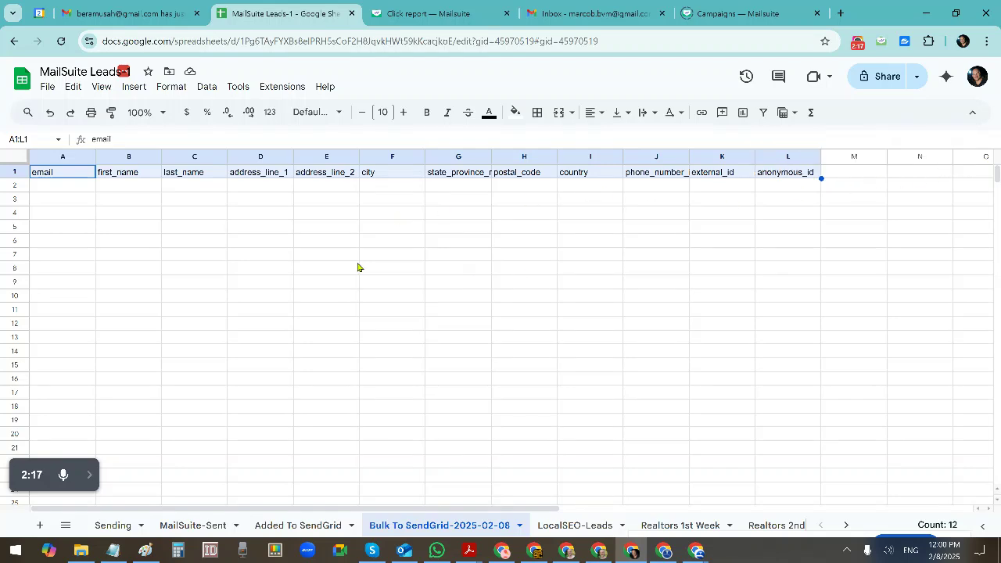
- Select the blank cells under first_name and email, and view the spreadsheet's available download formats without exporting
left_click_drag(125, 193, 109, 338)
left_click_drag(63, 190, 84, 323)
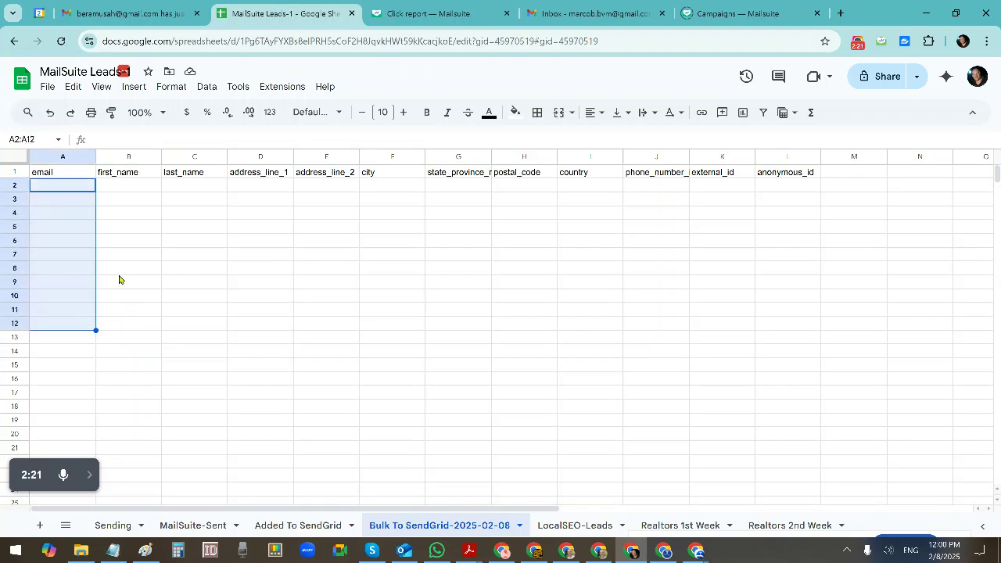
left_click(48, 86)
mouse_move(96, 241)
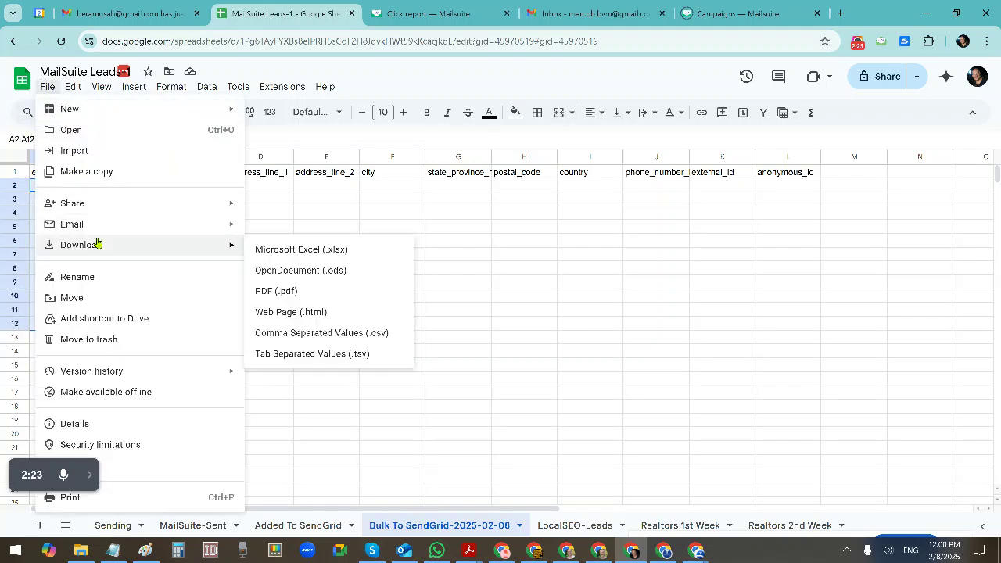
left_click(517, 327)
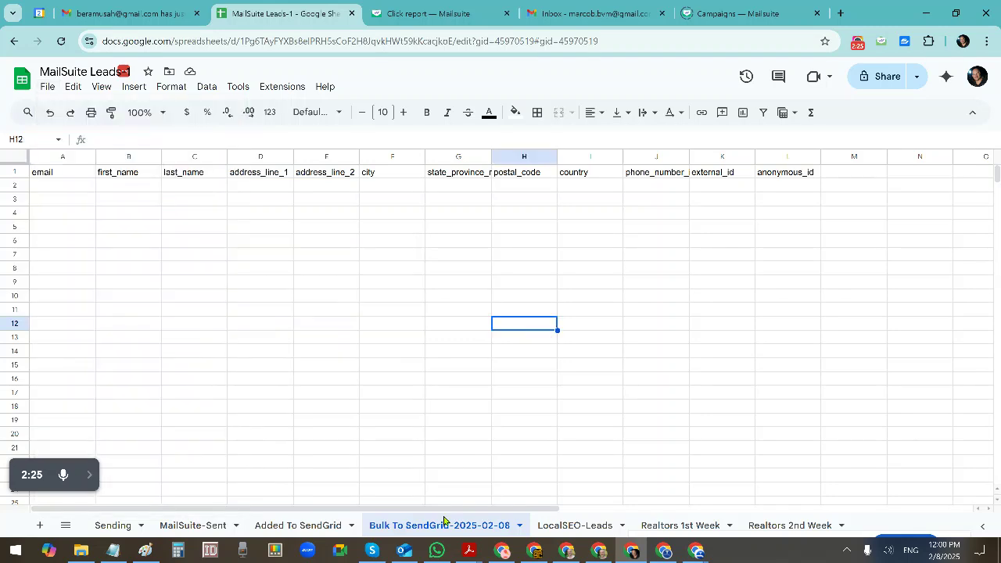
- Open the name of the Bulk To SendGrid-2025-02-08 sheet for editing and accept it as is
double_click(490, 531)
left_click(471, 525)
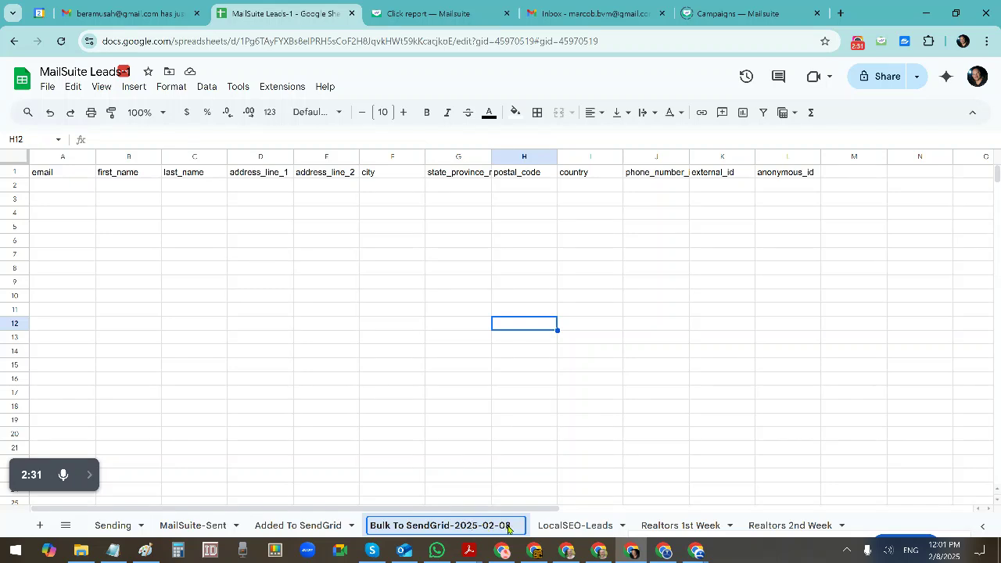
key("Return")
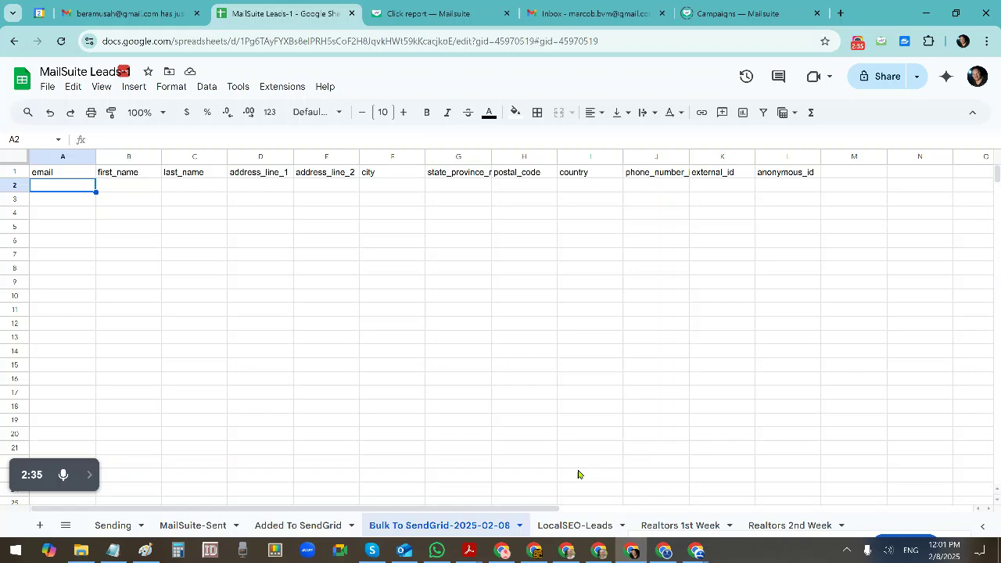
- Switch to SendGrid's Contact Lists in the other browser window and start adding contacts by CSV upload
mouse_move(694, 554)
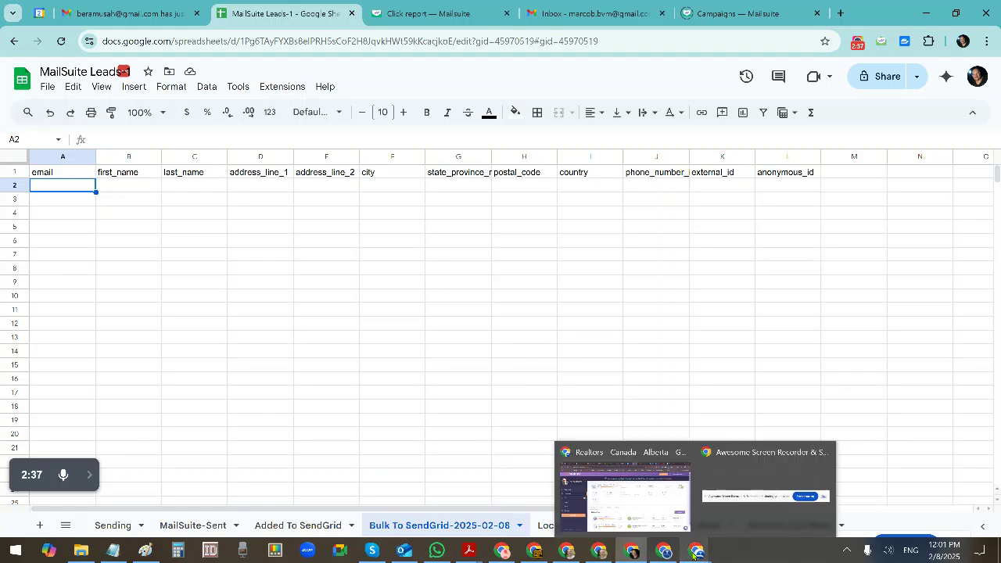
left_click(625, 488)
left_click(455, 17)
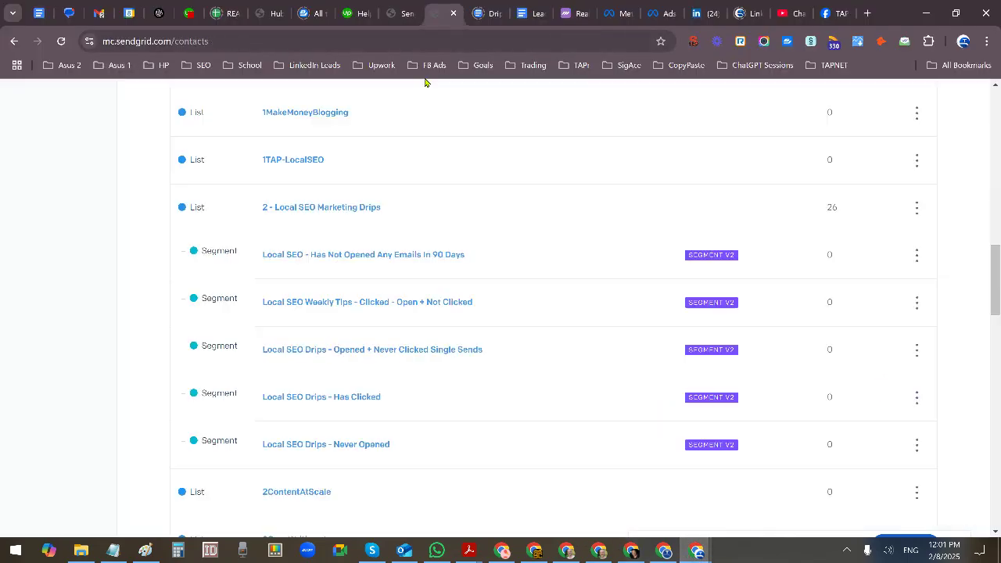
scroll(395, 196, "up", 15)
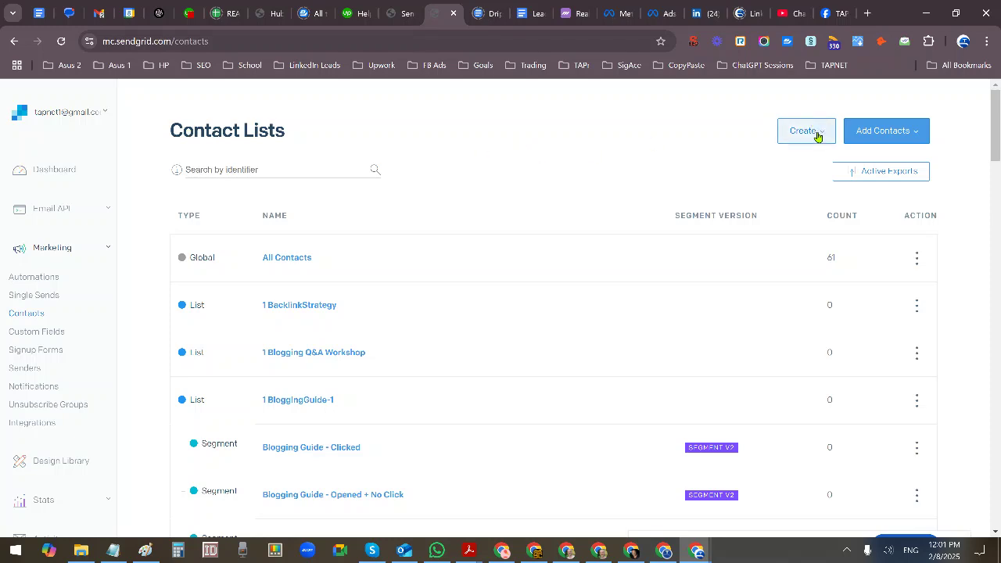
mouse_move(864, 133)
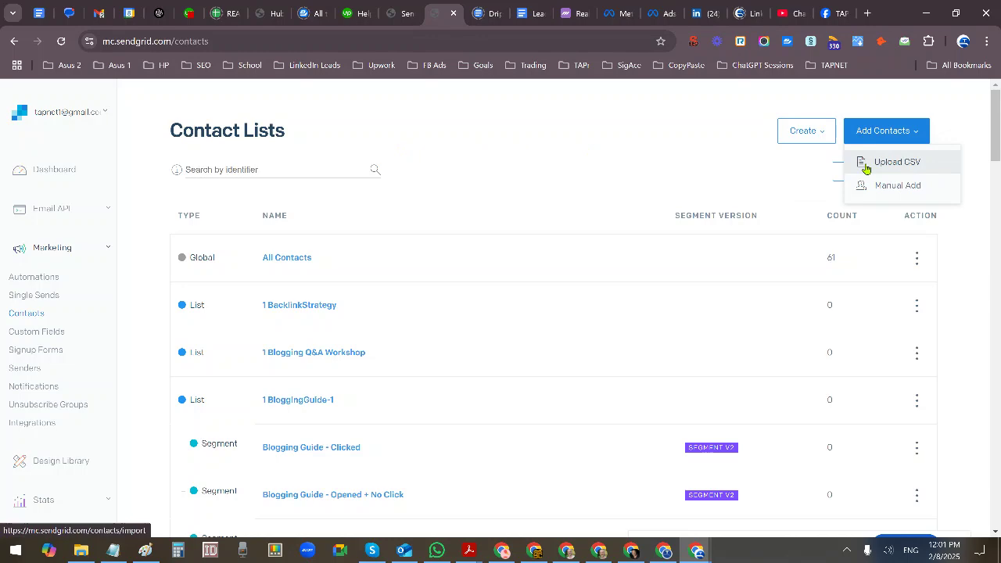
left_click(866, 163)
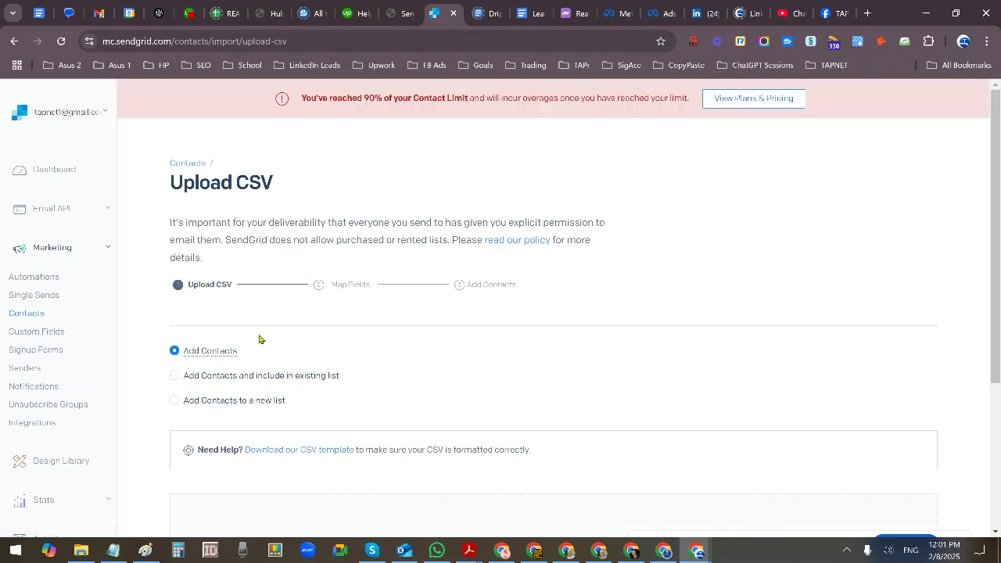
- Set the upload to include contacts in the existing list 2 - Local SEO Marketing Drips, and return to Contact Lists without uploading
left_click(210, 380)
scroll(345, 387, "down", 2)
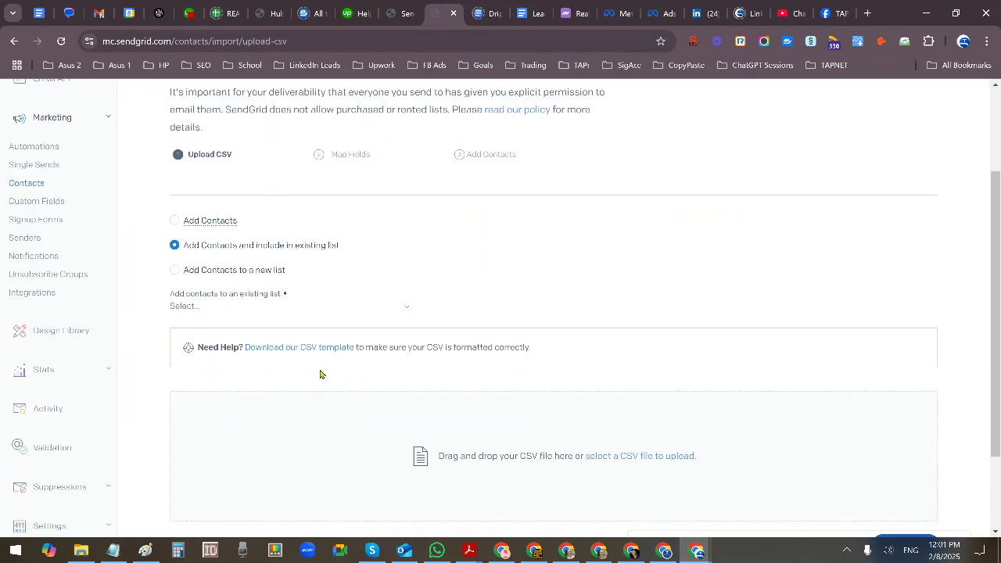
left_click(295, 306)
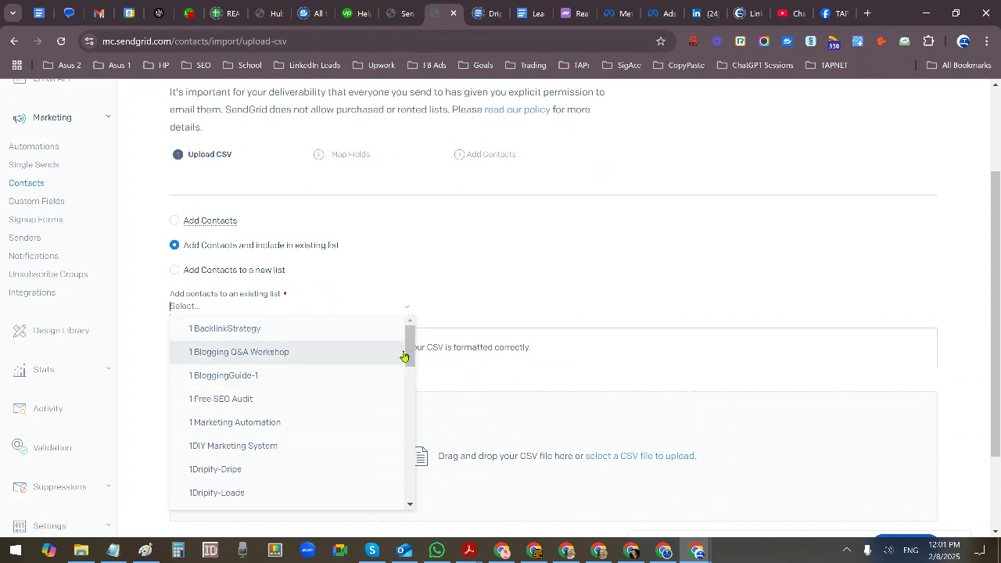
left_click_drag(407, 353, 412, 394)
left_click(290, 404)
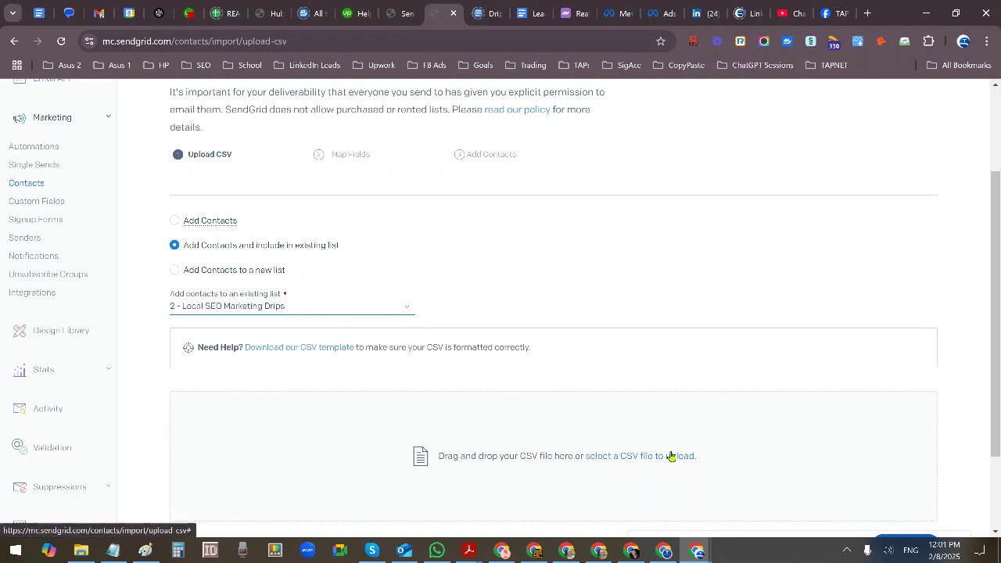
scroll(580, 291, "up", 2)
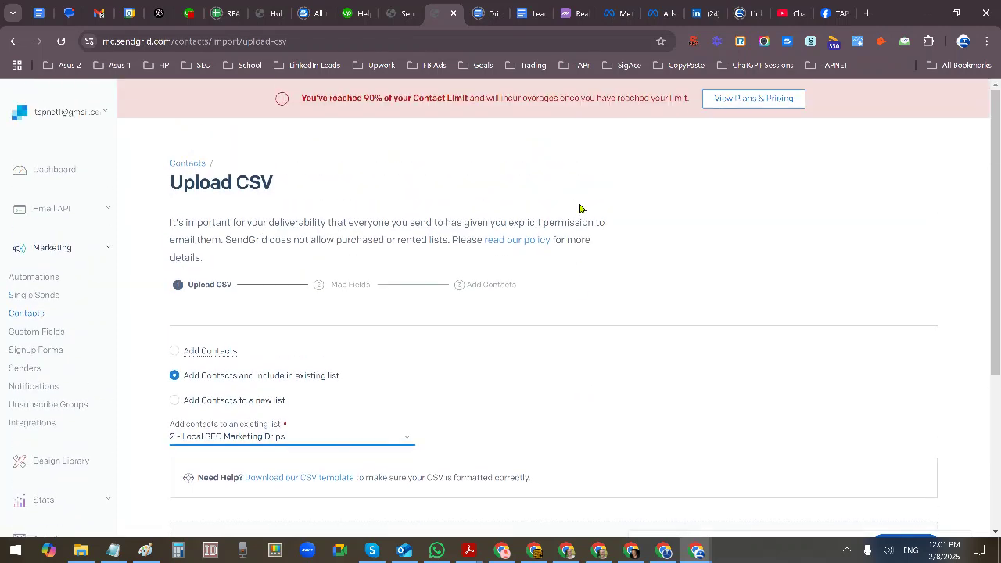
left_click(197, 165)
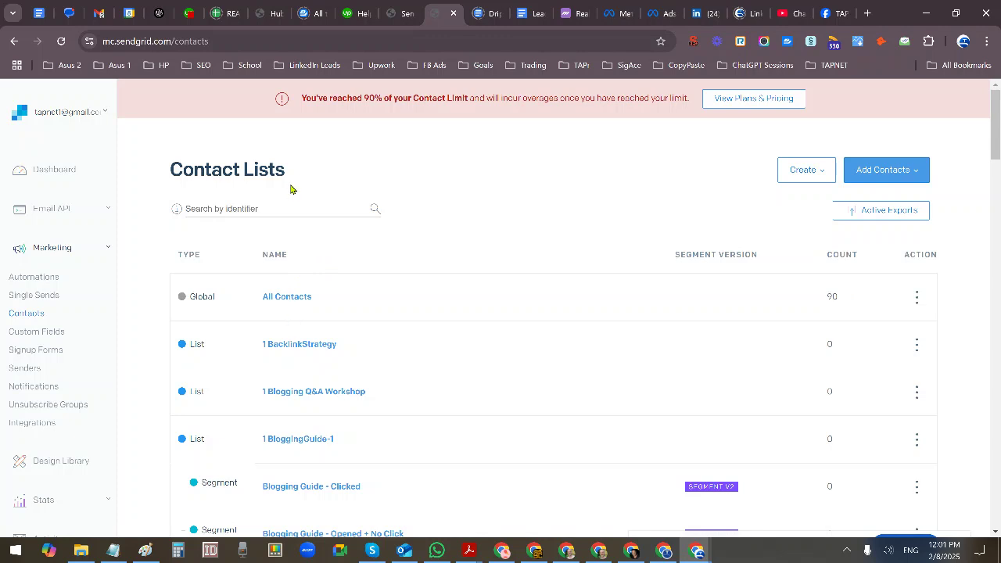
- Switch back to the leads spreadsheet, show the Realtors 1st Week sheet and examine its LinkedIn profile links and email addresses
left_click(630, 549)
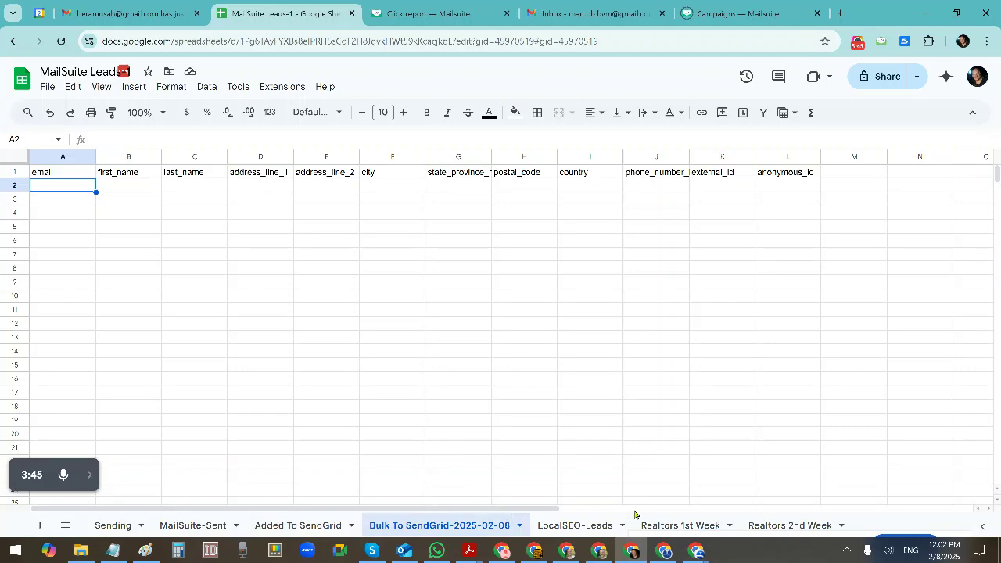
left_click(655, 527)
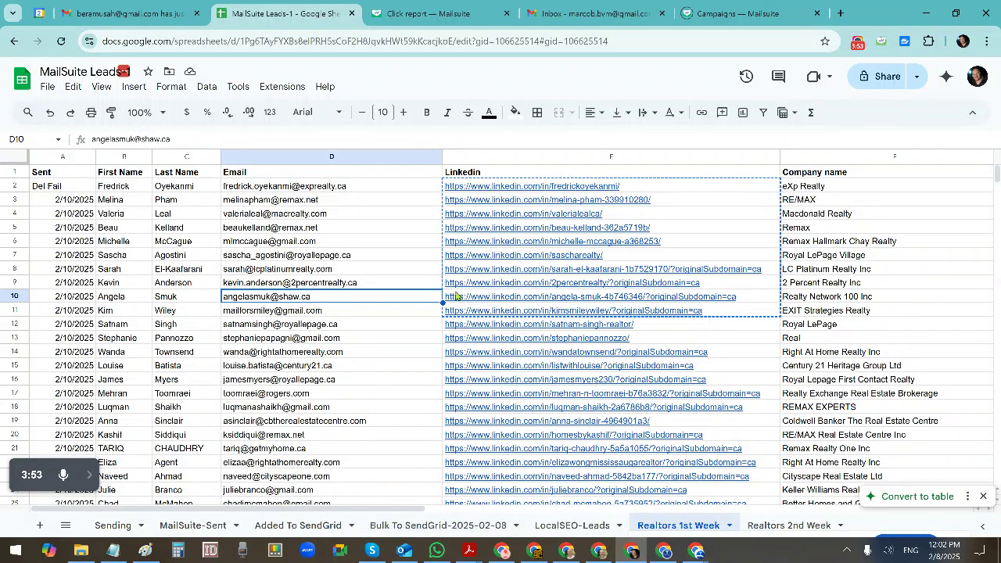
key("Escape")
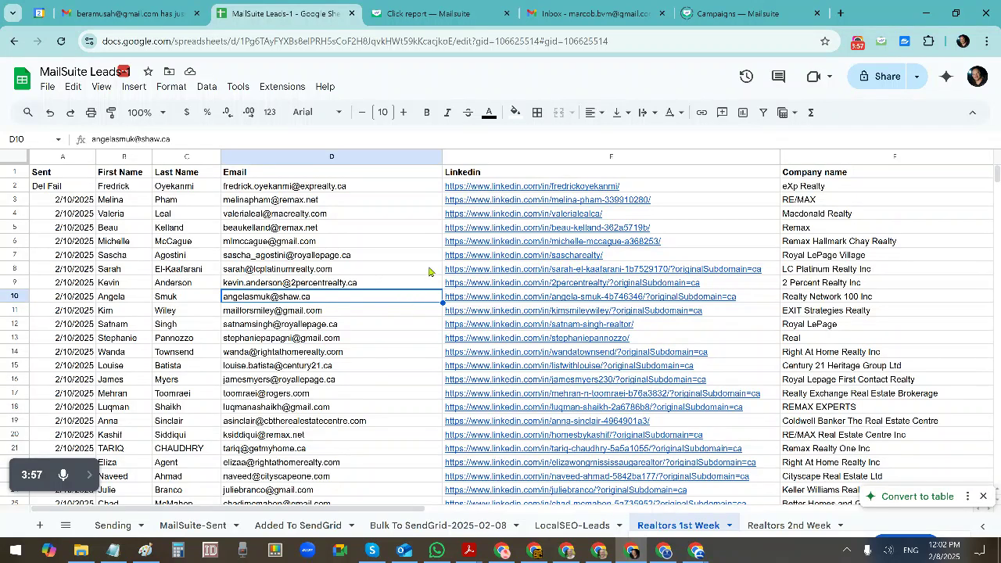
mouse_move(635, 189)
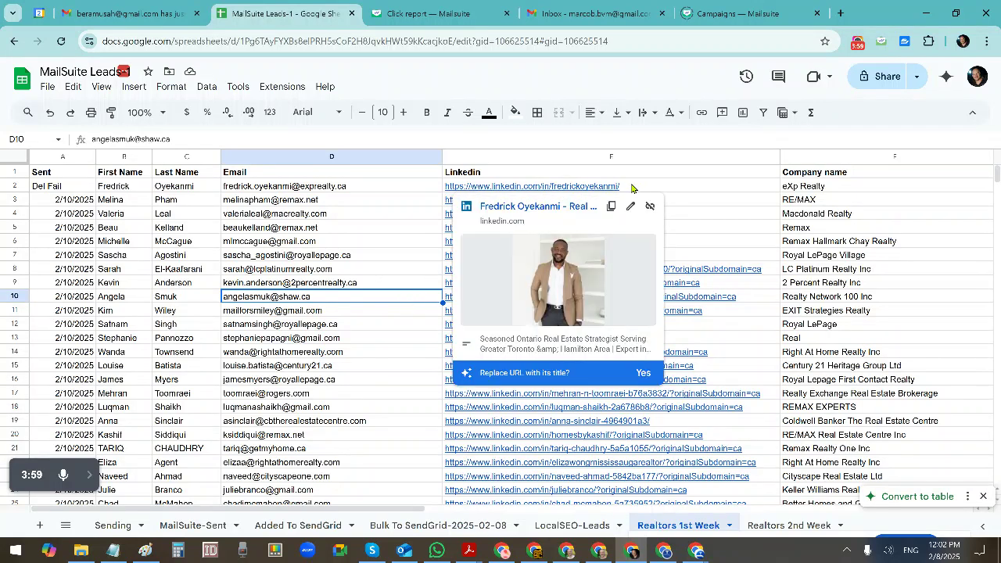
left_click(642, 190)
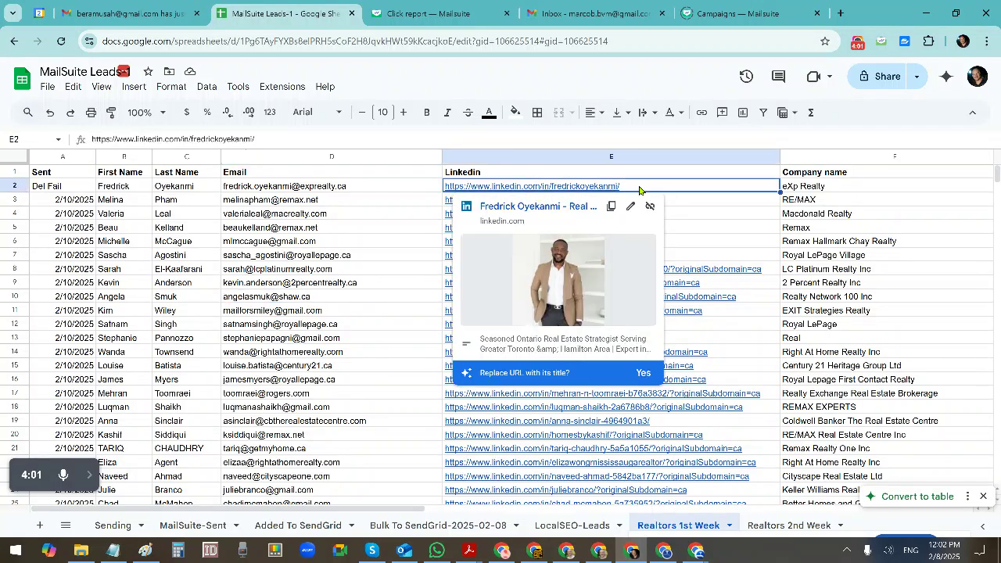
mouse_move(703, 258)
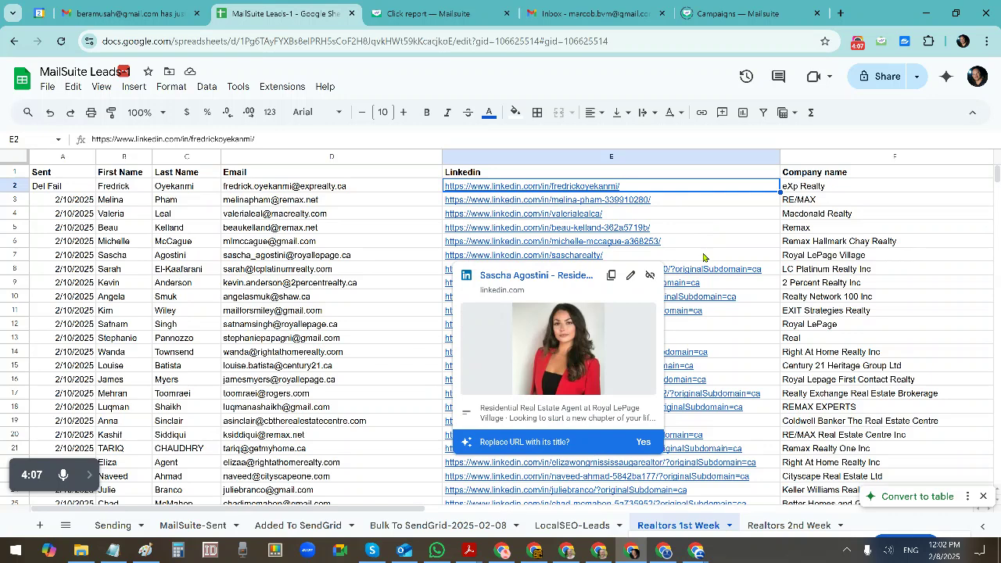
left_click(397, 218)
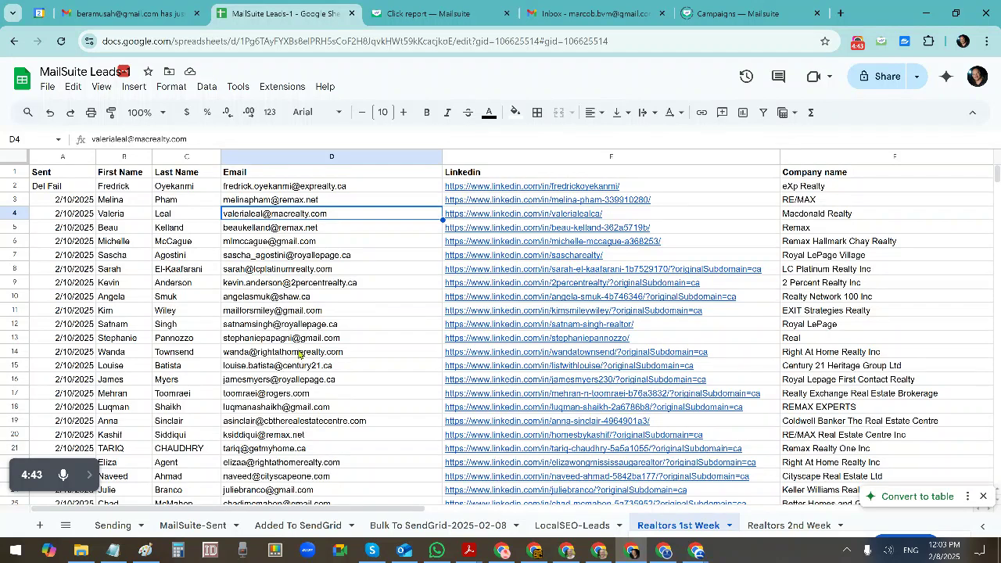
left_click(476, 187)
left_click_drag(475, 186, 490, 286)
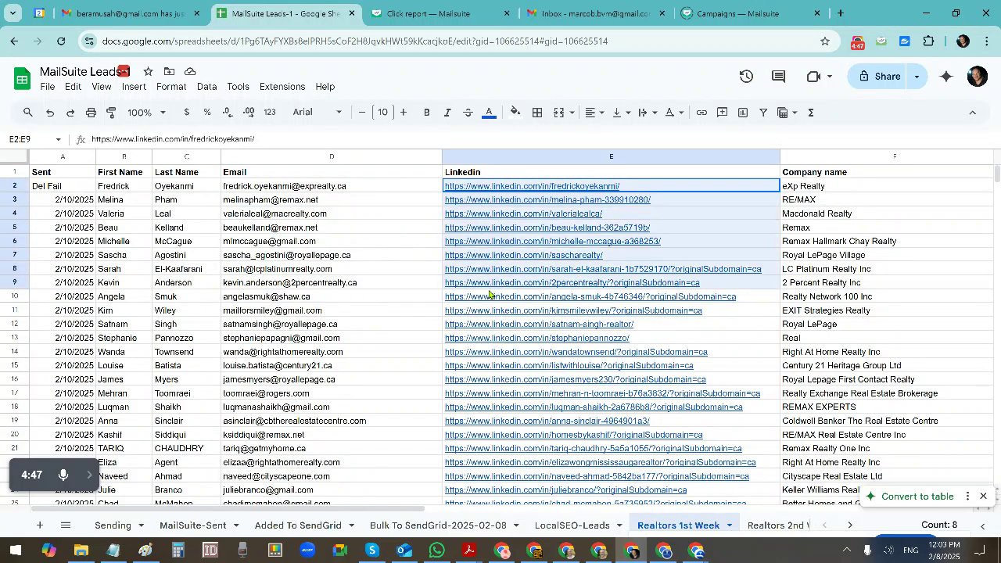
left_click(422, 284, "shift")
key("ctrl+c")
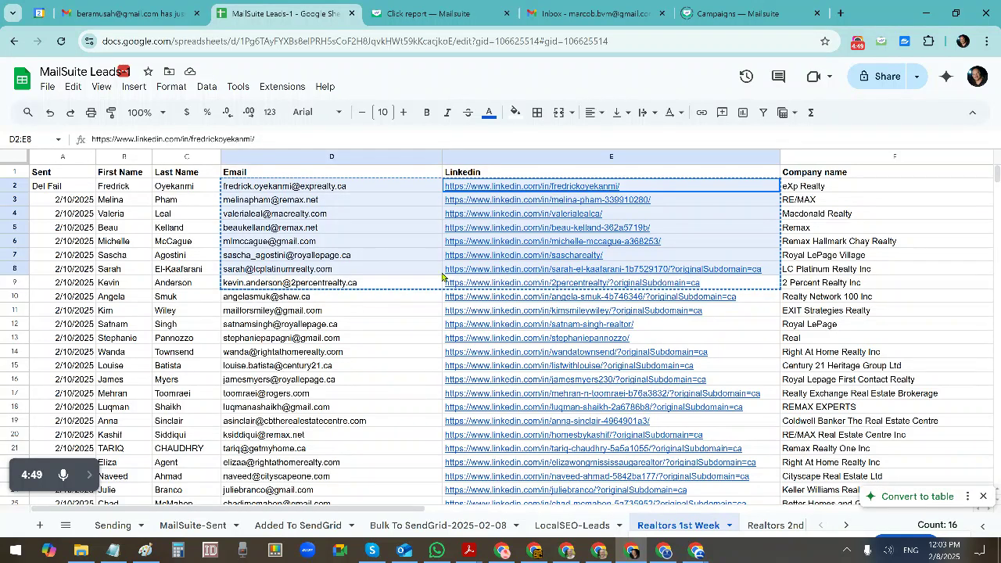
left_click_drag(486, 188, 502, 198)
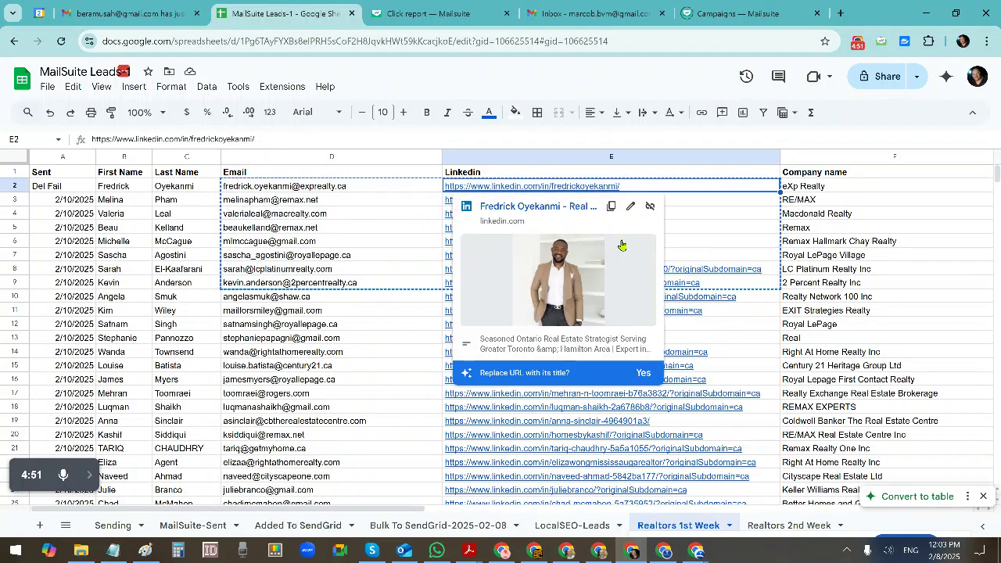
left_click(395, 241)
mouse_move(526, 197)
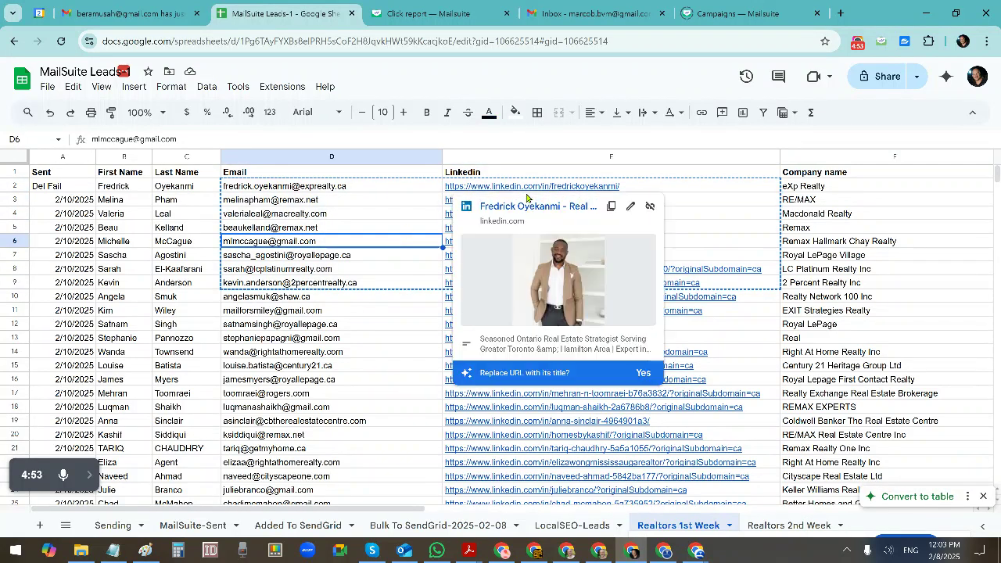
key("Escape")
- Copy the LinkedIn profile URLs in E2:E9 on the Realtors 1st Week sheet
key("Right")
key("Up")
key("Up")
key("Up")
key("Up")
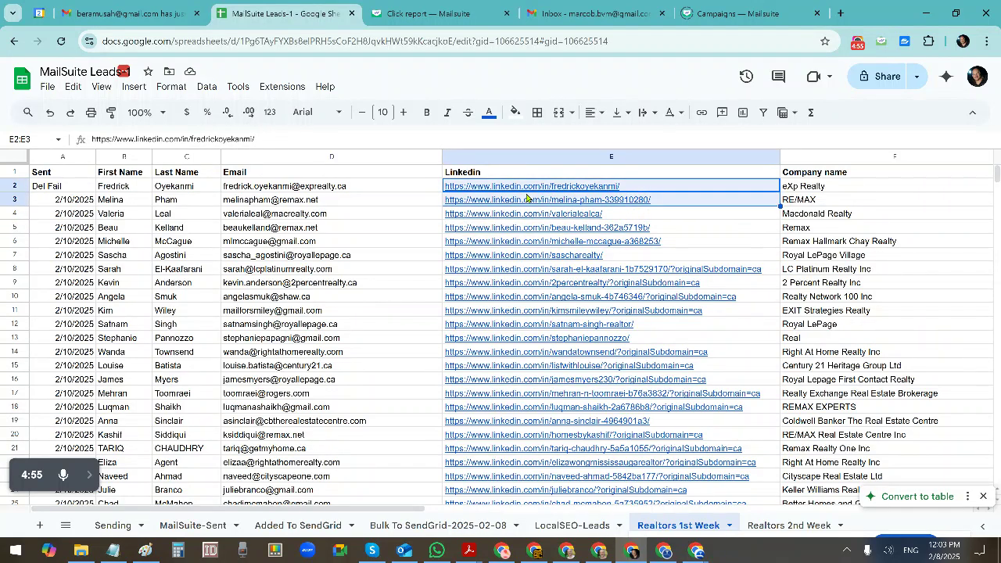
key("shift+Down")
key("shift+Down")
key("shift+Down")
key("shift+Down")
key("shift+Down")
key("shift+Down")
key("shift+Down")
key("ctrl+c")
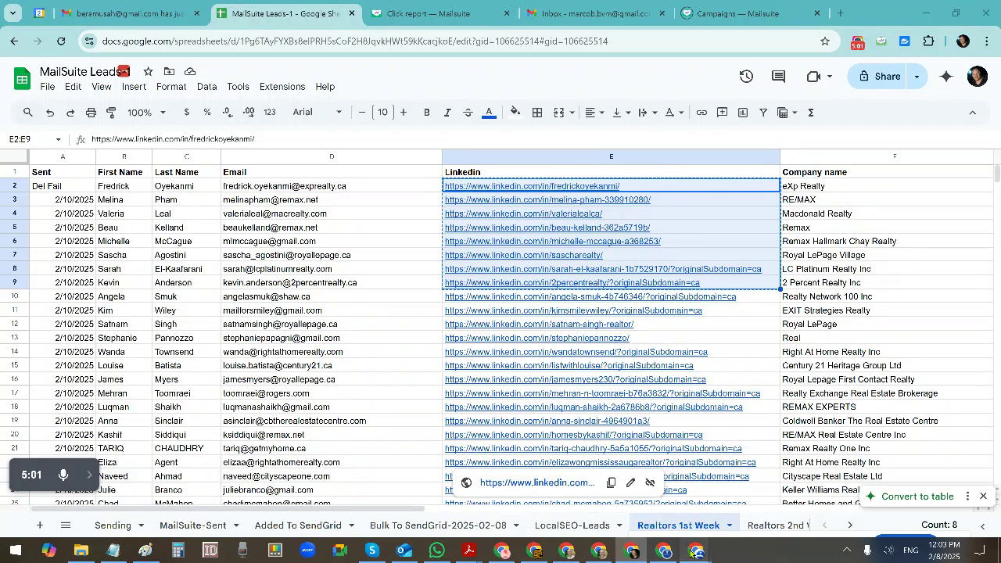
- Switch to Dripify in the other browser window and open the Realtors - Canada - Alberta campaign from the campaign overview
mouse_move(695, 551)
left_click(661, 512)
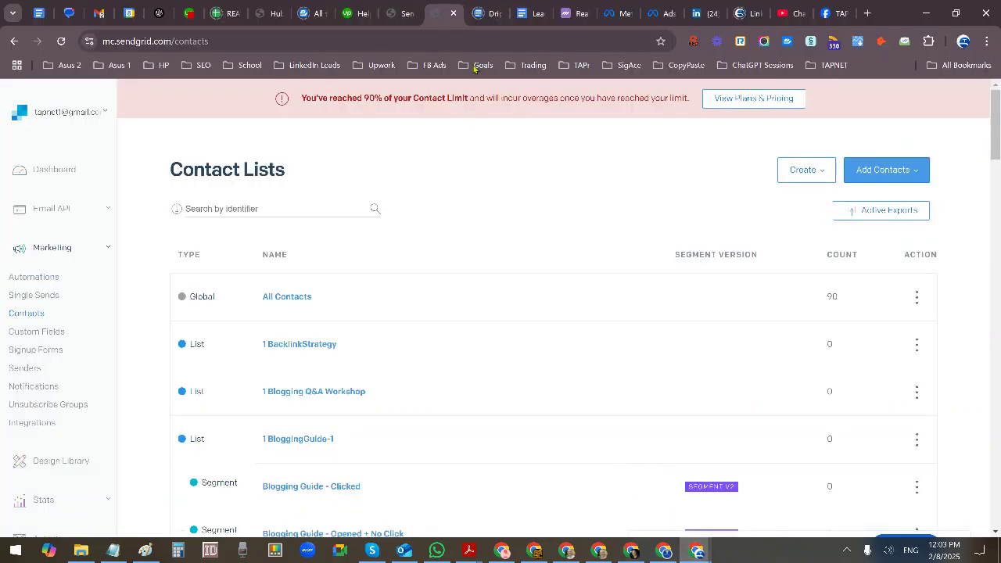
left_click(561, 16)
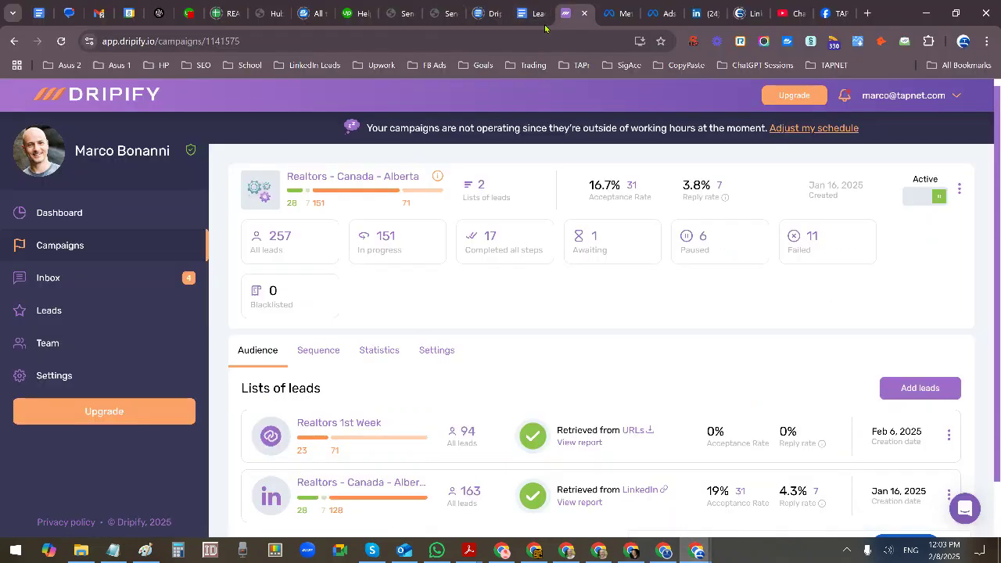
left_click(59, 246)
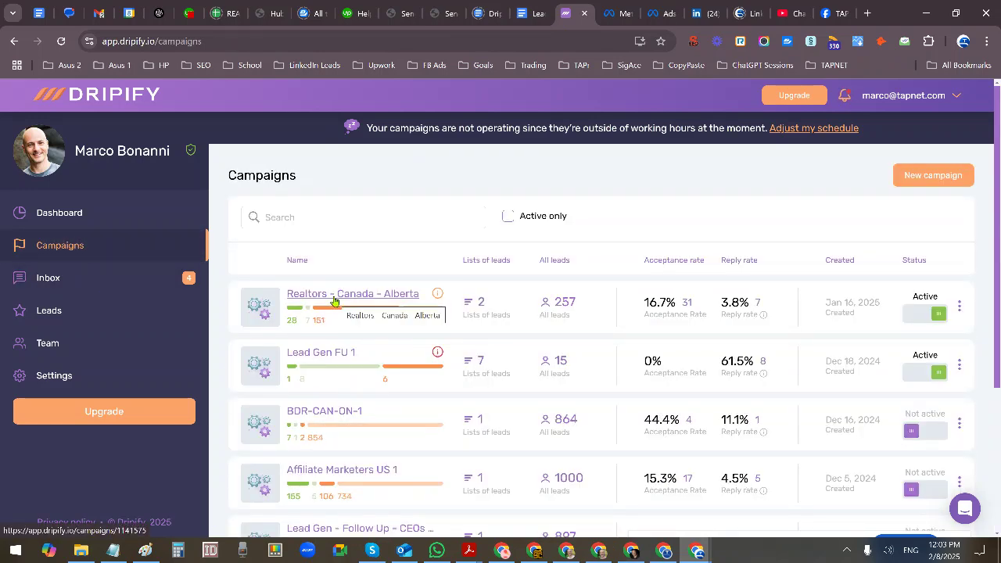
left_click(334, 301)
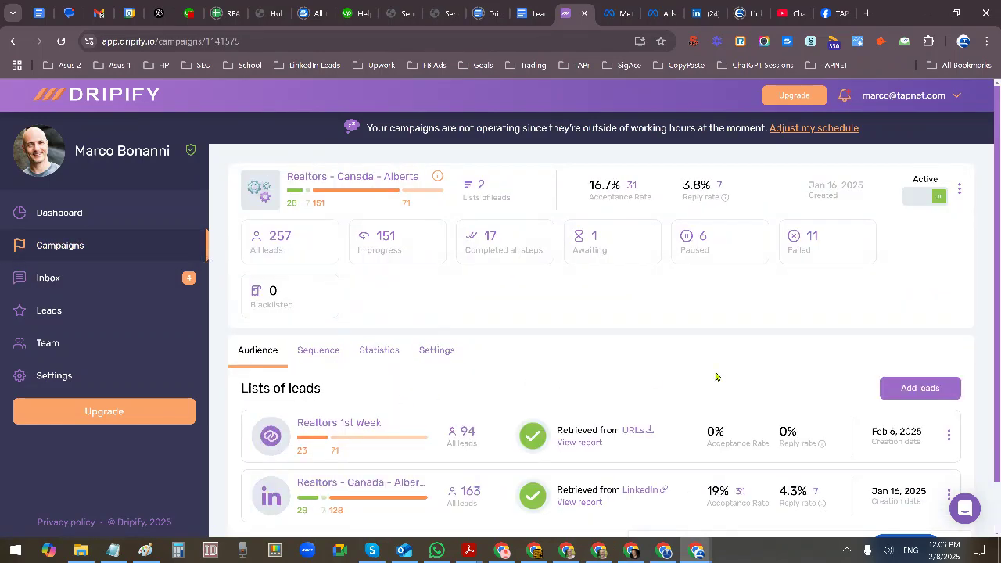
- Fill in a new leads list named test with the copied LinkedIn profile URLs, and close the form without creating it
left_click(918, 388)
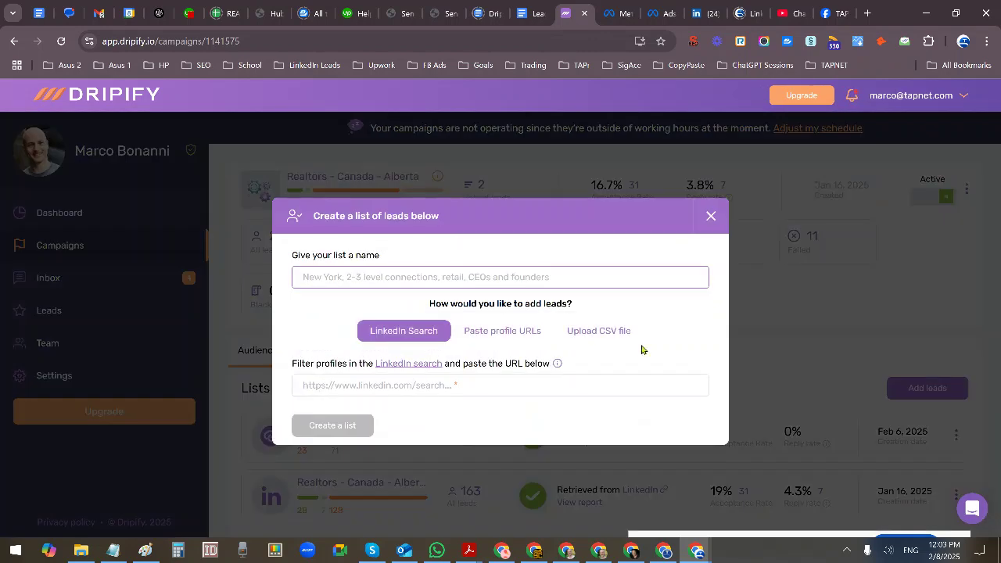
left_click(365, 275)
type("test")
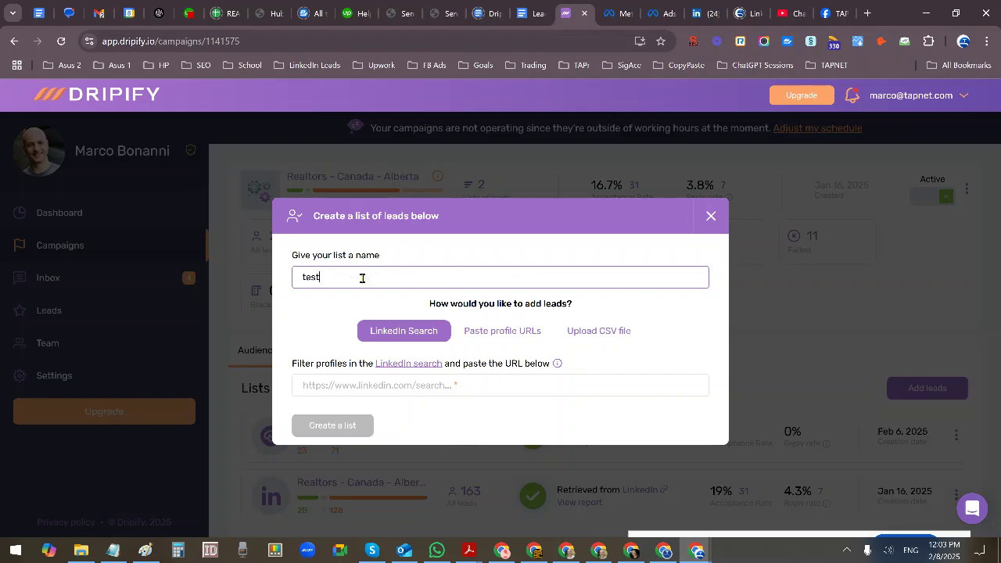
left_click(470, 333)
left_click(451, 354)
key("ctrl+v")
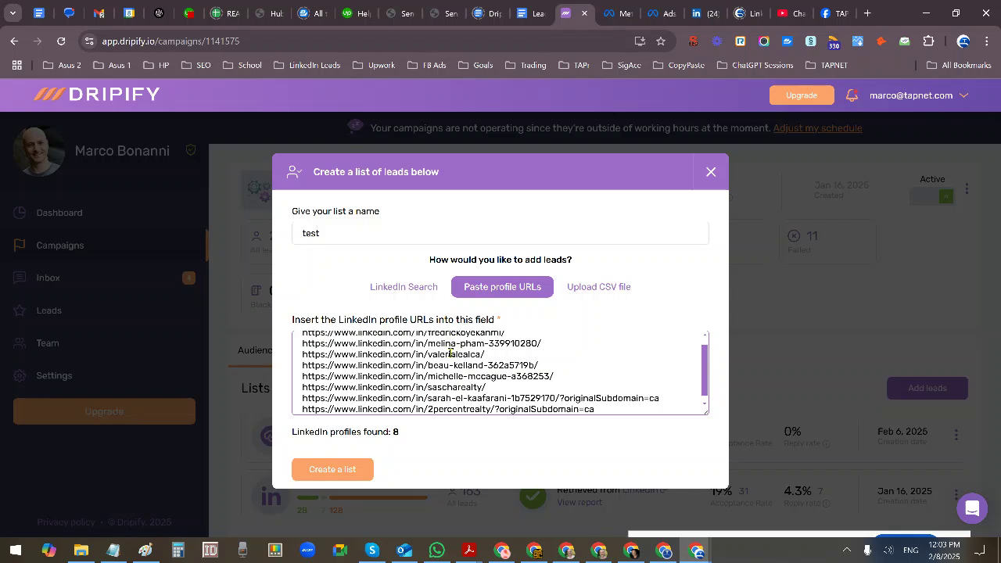
scroll(450, 353, "up", 1)
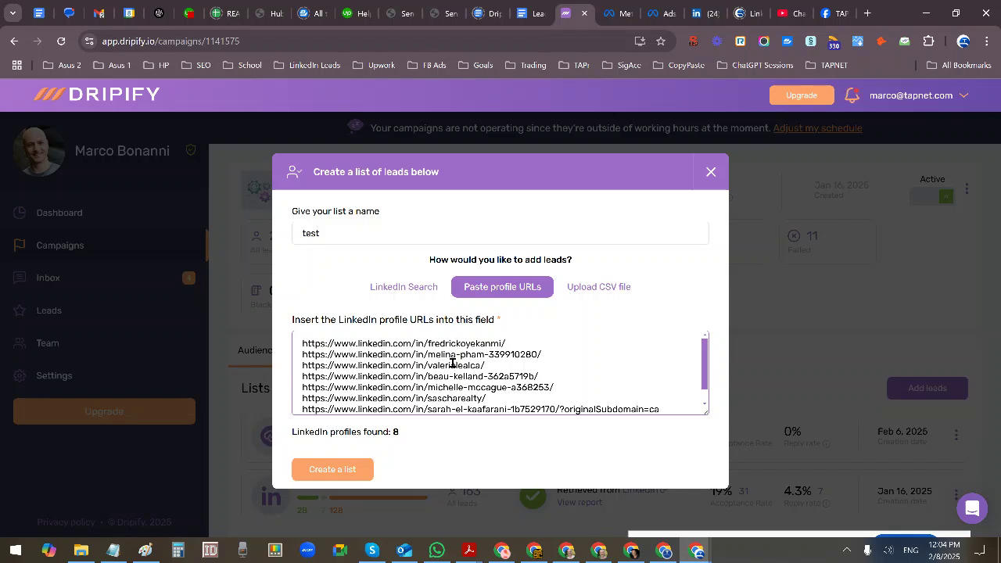
left_click(701, 189)
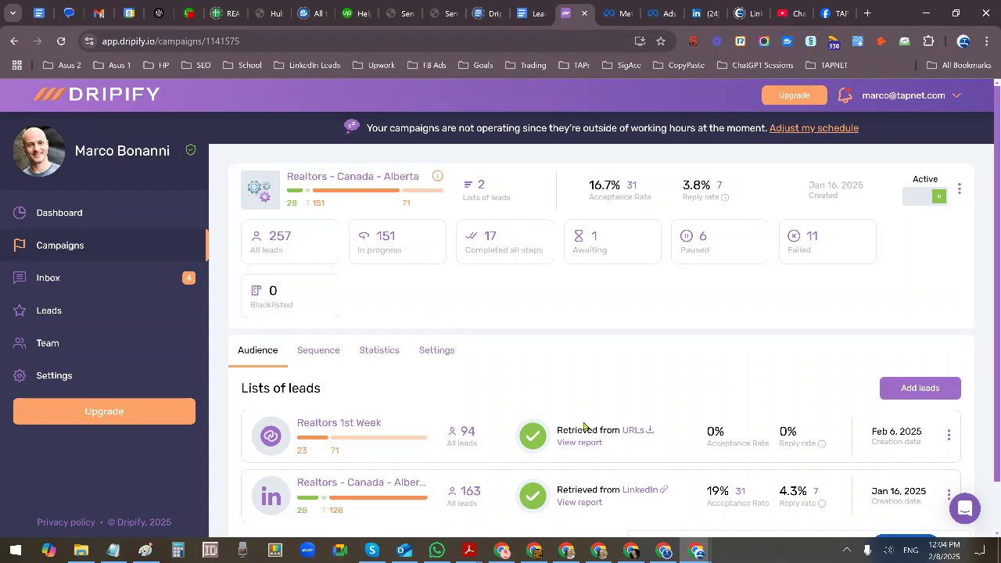
- Switch back to the leads spreadsheet and select the sent date in A3 on the Realtors 1st Week sheet
left_click(632, 551)
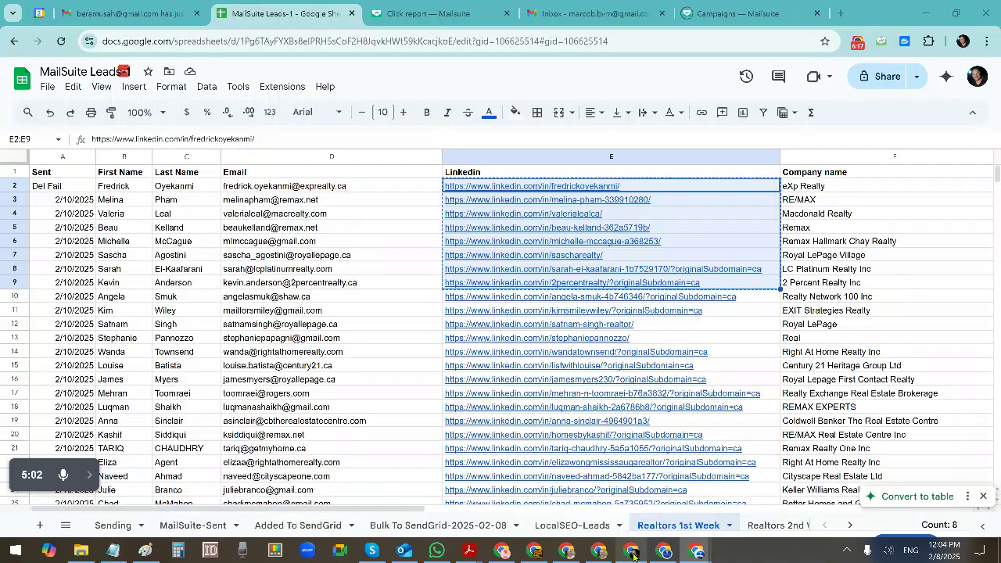
left_click(60, 201)
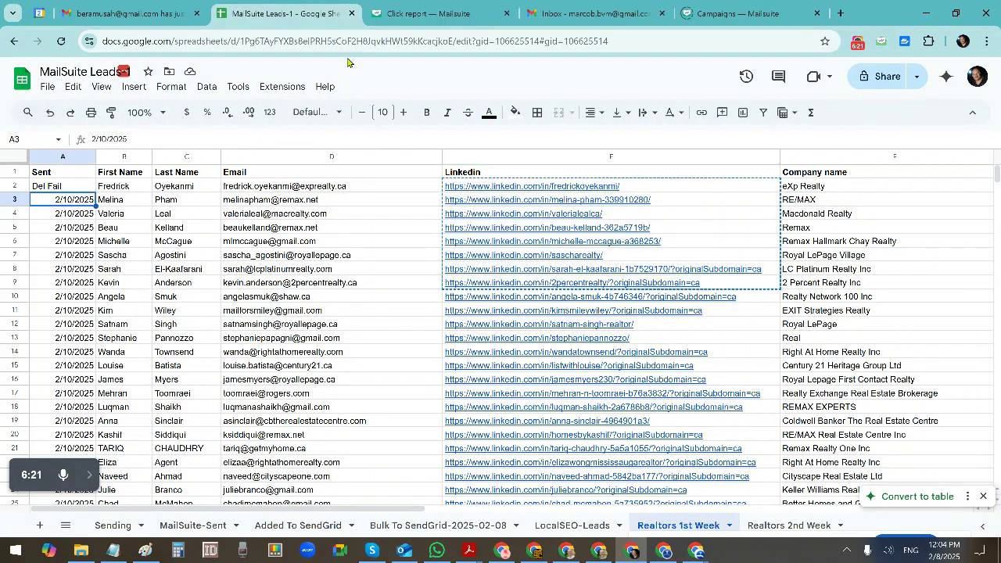